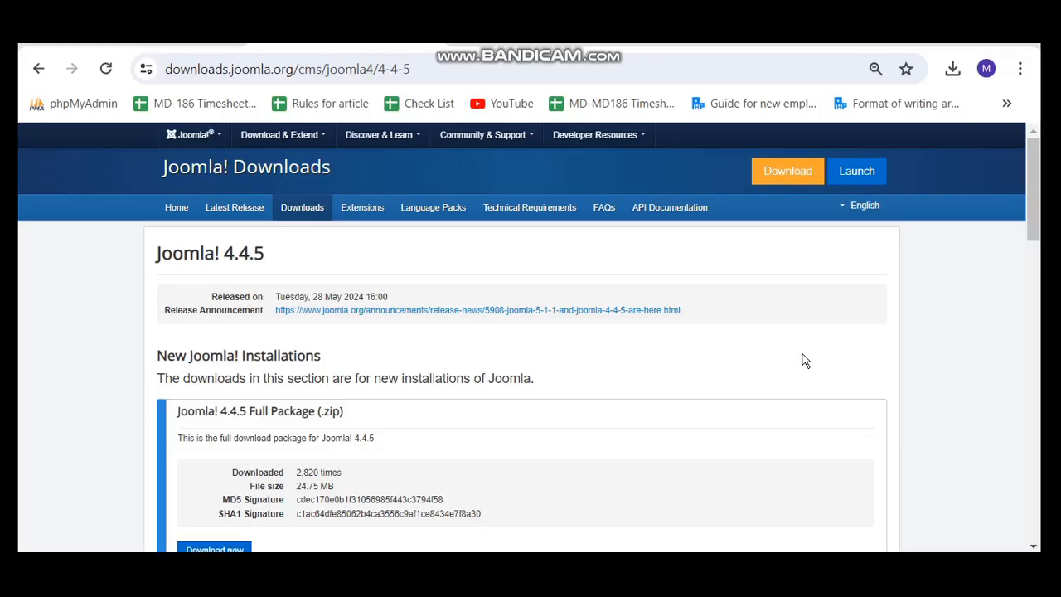
# Bring the XAMPP Control Panel forward to confirm Apache and MySQL are running.
pyautogui.hotkey('alt', 'Tab')
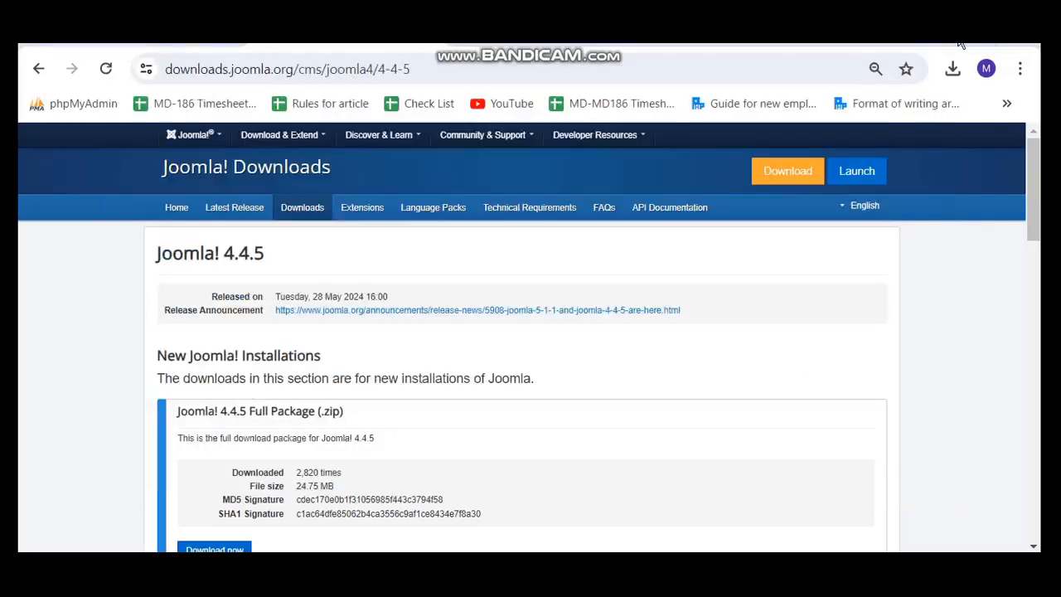
pyautogui.hotkey('alt', 'Tab')
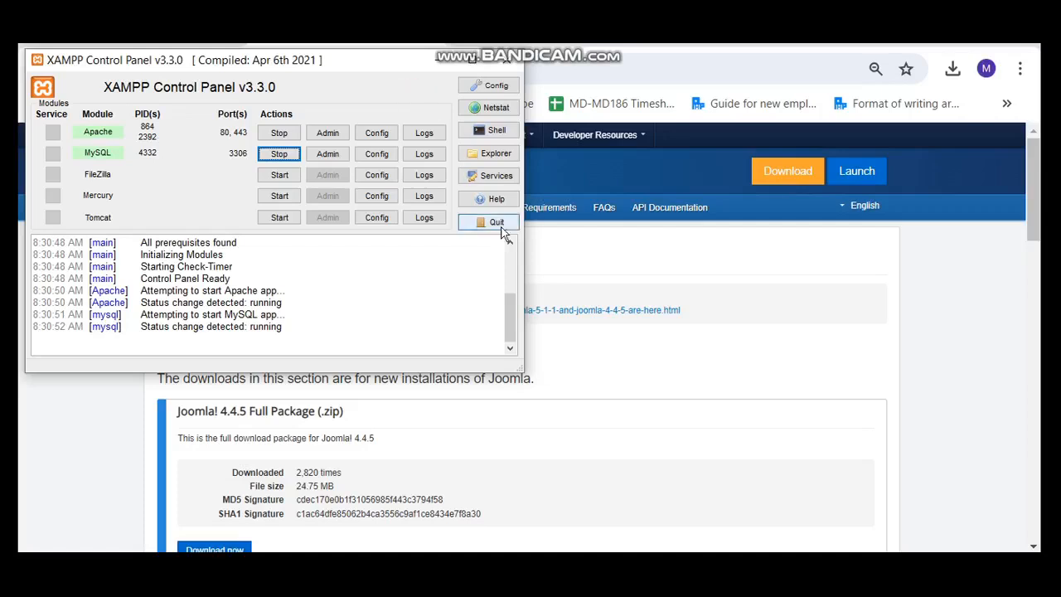
# Put XAMPP away and bring the Chrome Joomla 4.4.5 downloads page back to the front.
pyautogui.click(601, 258)
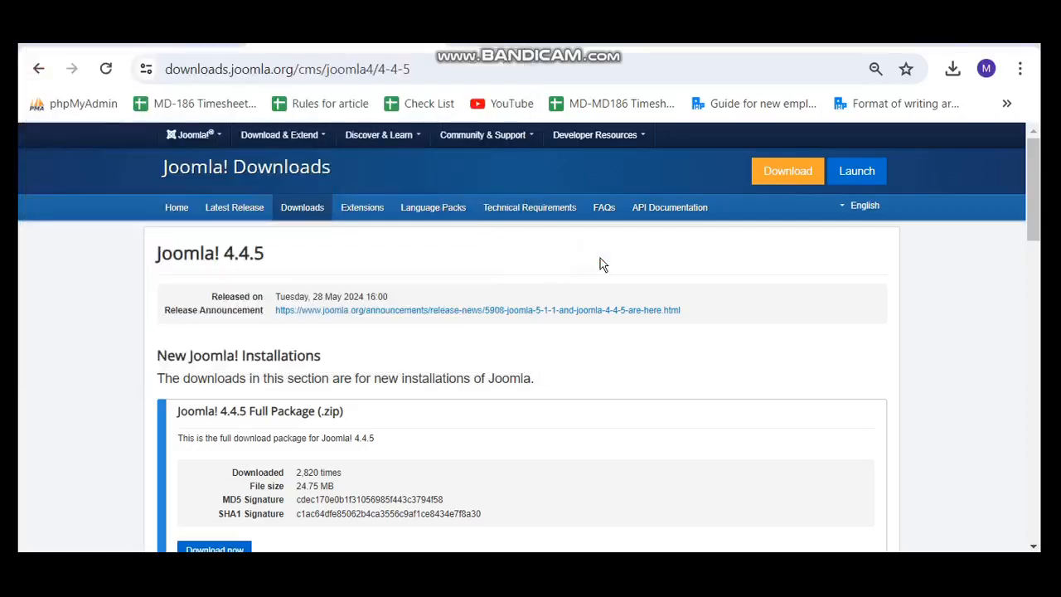
pyautogui.hotkey('alt', 'Tab')
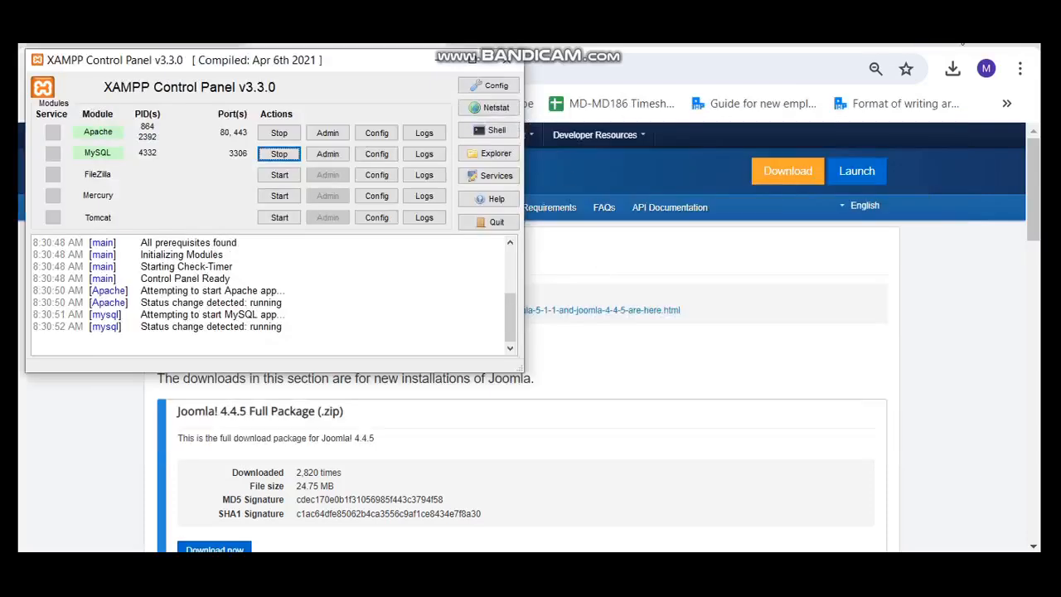
pyautogui.hotkey('alt', 'Tab')
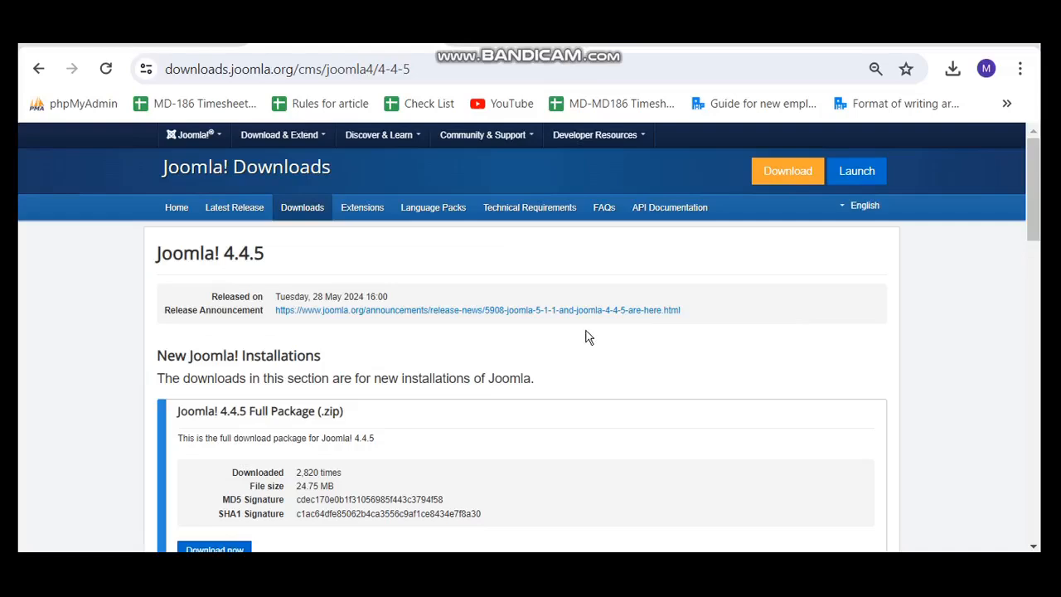
# Download the Joomla 4.4.5 Full Package (.zip) and switch to the Downloads folder.
pyautogui.moveTo(420, 68); pyautogui.dragTo(148, 66)
pyautogui.click(685, 290)
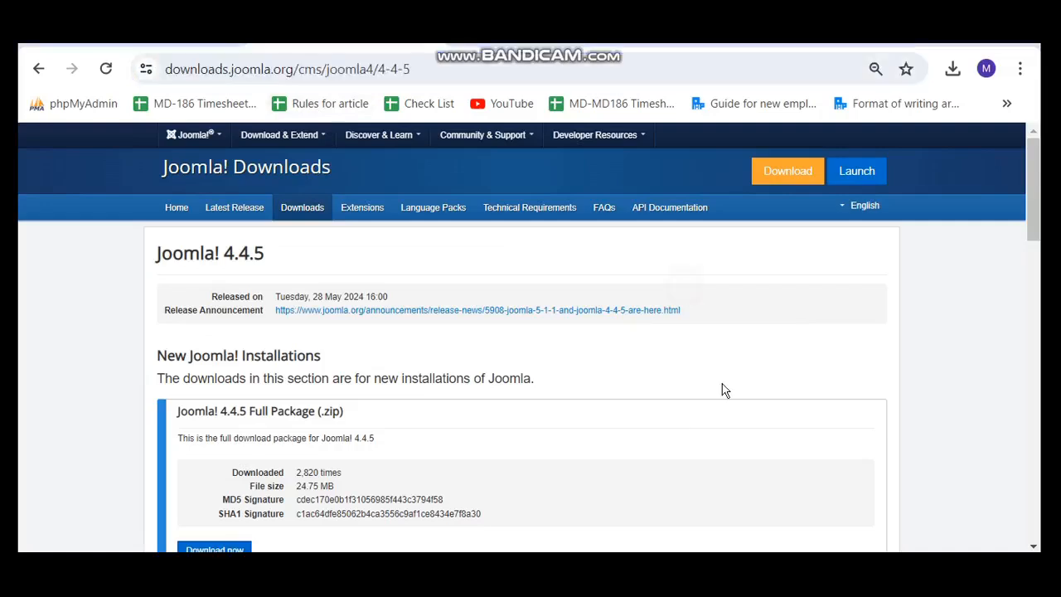
pyautogui.scroll(-3, 723, 390)
pyautogui.scroll(3, 723, 389)
pyautogui.scroll(-3, 662, 383)
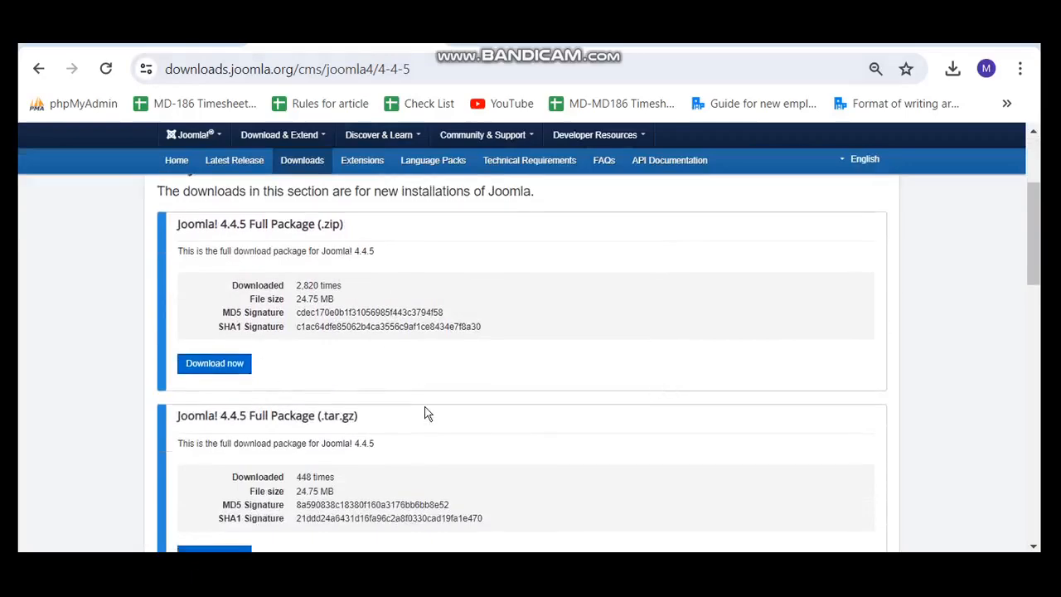
pyautogui.scroll(-2, 426, 413)
pyautogui.scroll(3, 427, 413)
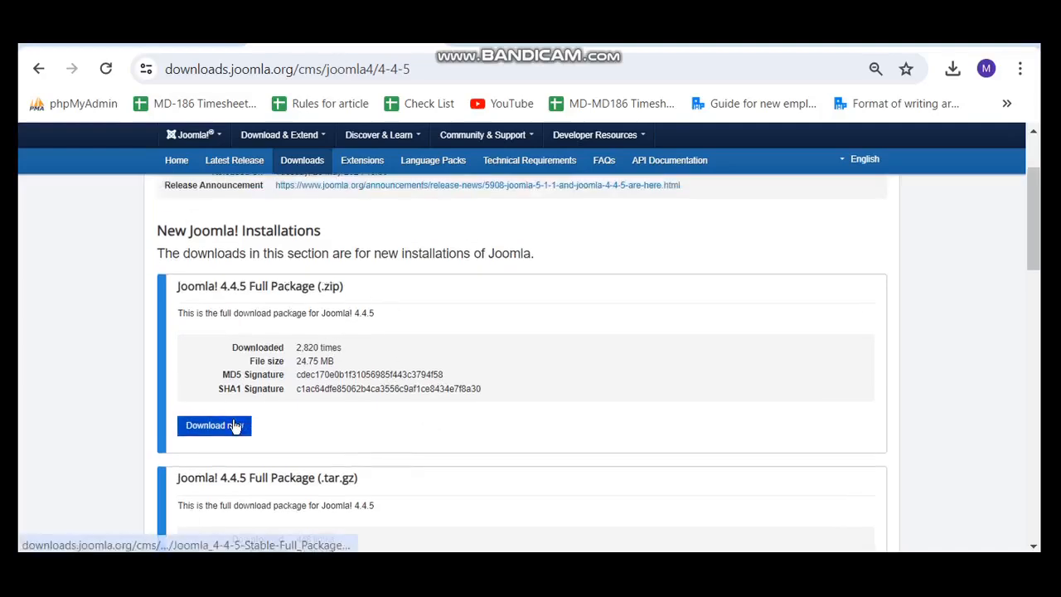
pyautogui.click(237, 425)
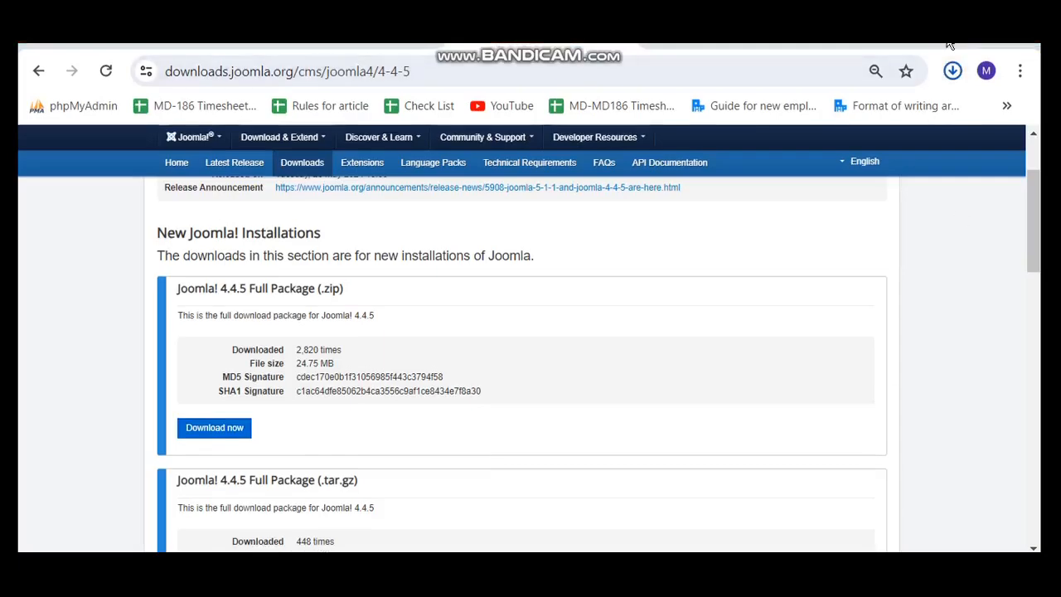
pyautogui.hotkey('alt', 'Tab')
pyautogui.hotkey('alt', 'Tab')
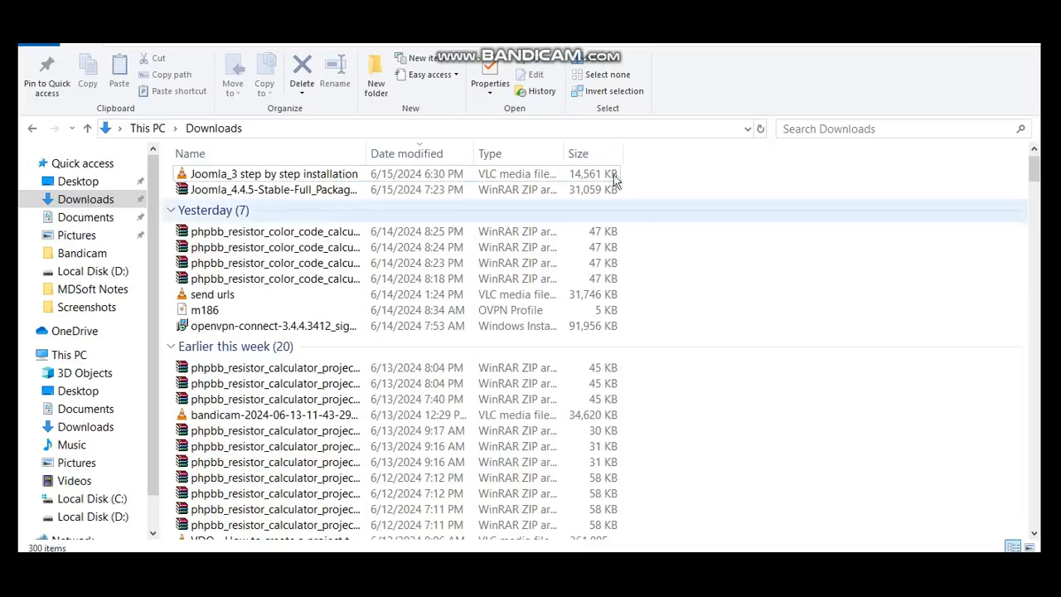
# Copy the downloaded Joomla 4.4.5 zip from the Downloads folder.
pyautogui.click(761, 127)
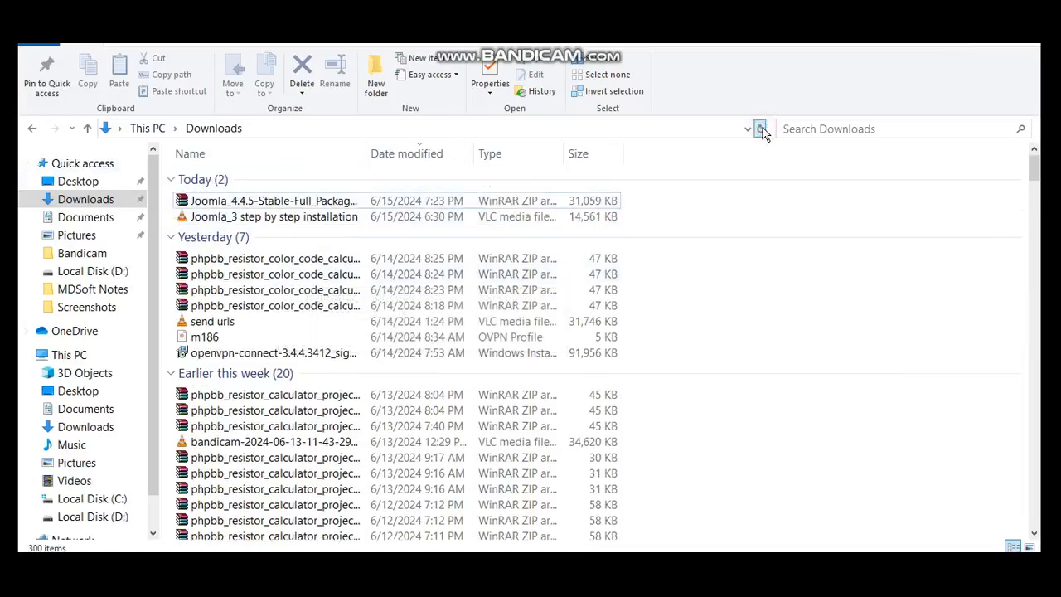
pyautogui.click(263, 203)
pyautogui.rightClick(263, 203)
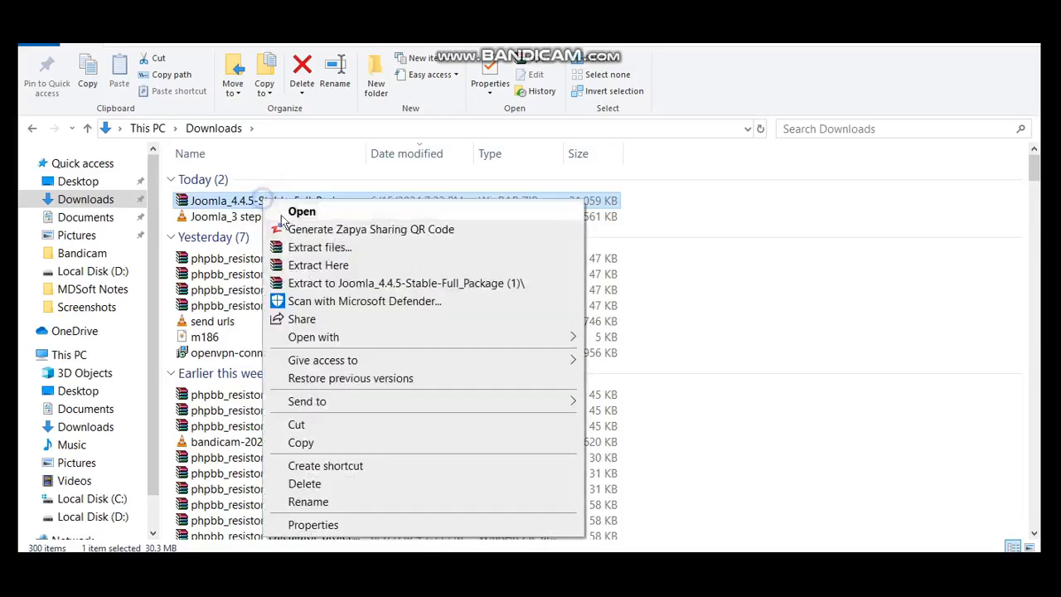
pyautogui.click(321, 443)
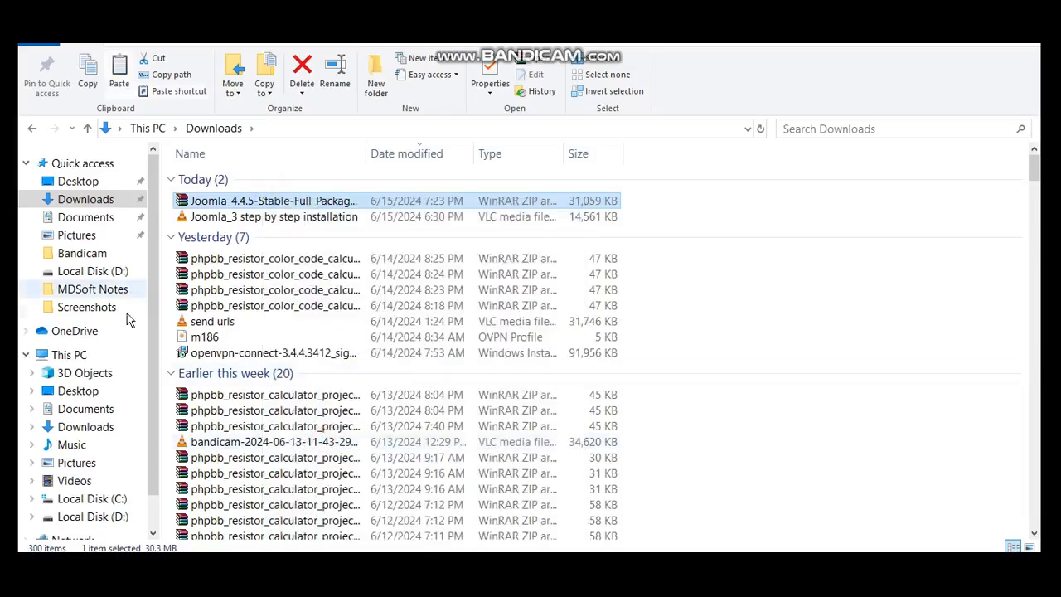
# Create a new folder named joomla_4 in C:\xampp\htdocs and open it.
pyautogui.click(101, 498)
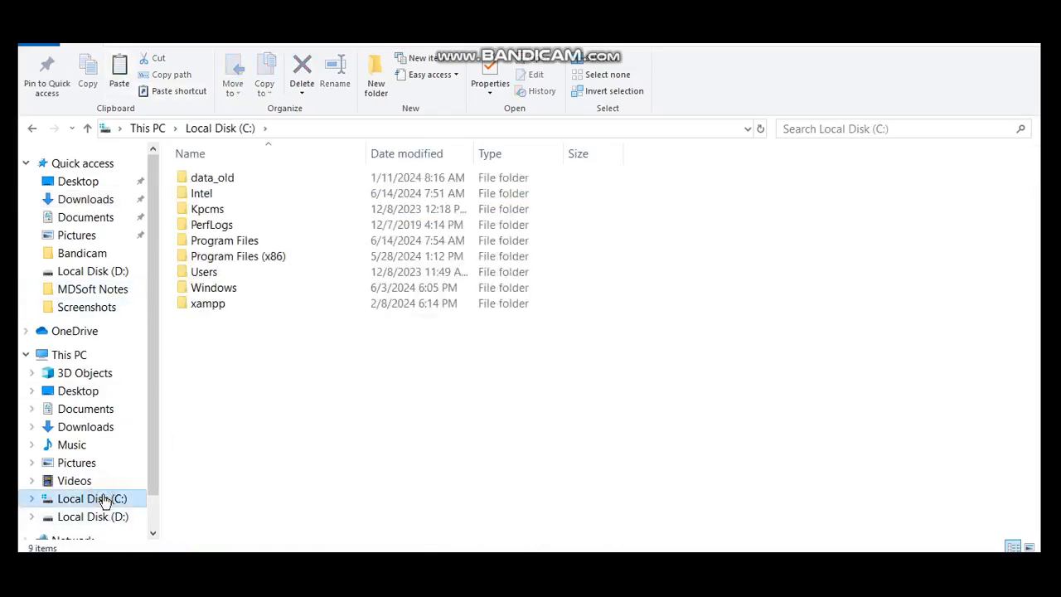
pyautogui.doubleClick(207, 304)
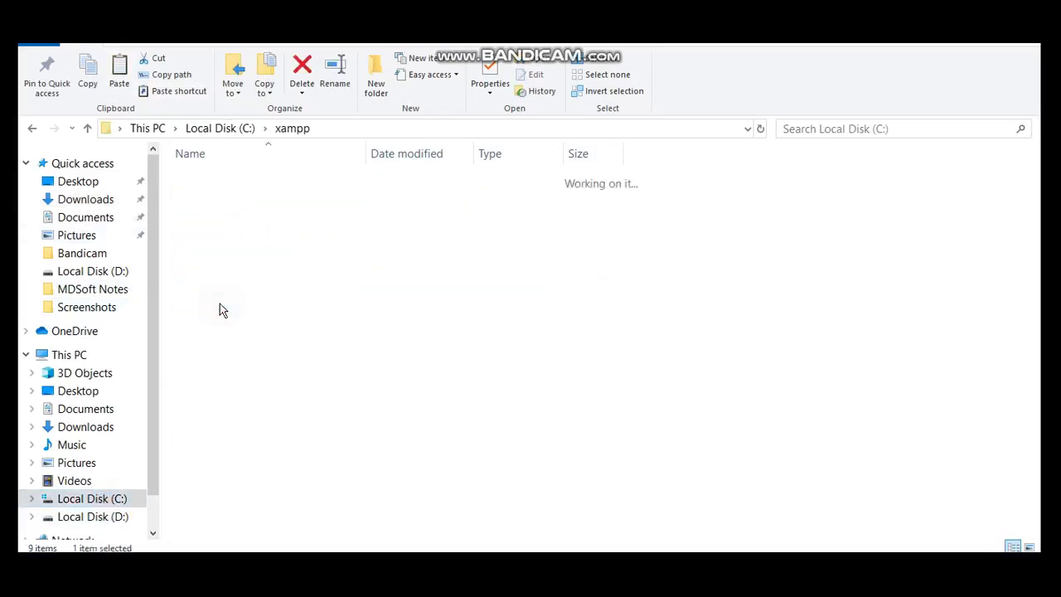
pyautogui.doubleClick(207, 257)
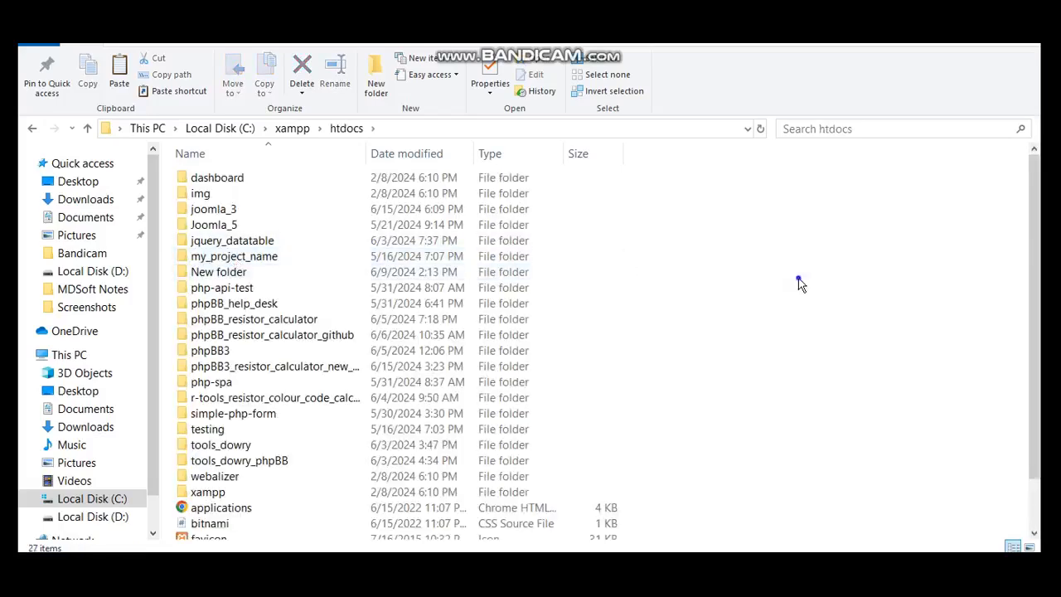
pyautogui.rightClick(798, 278)
pyautogui.moveTo(866, 529)
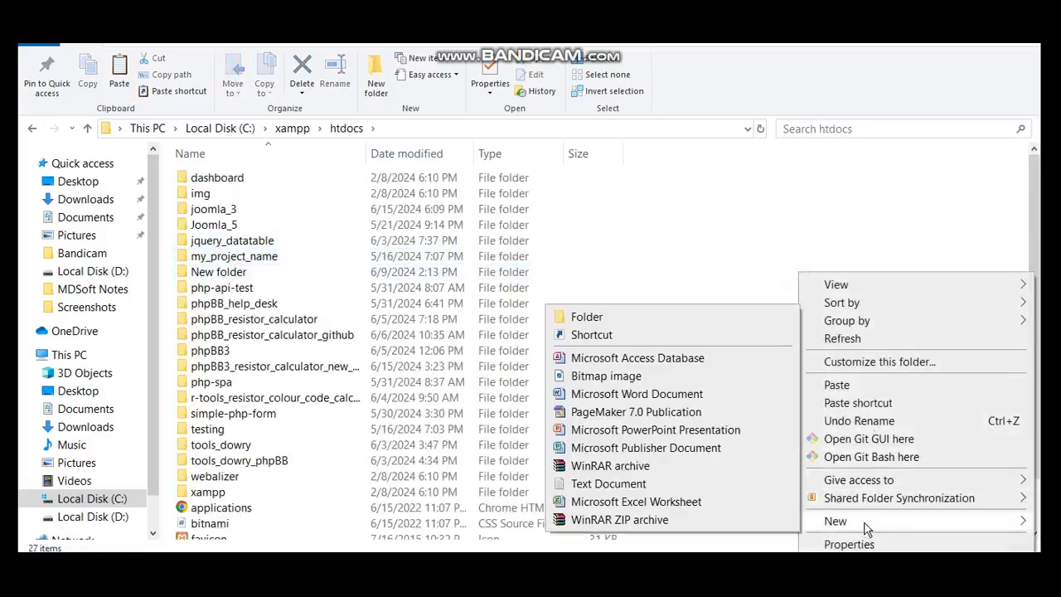
pyautogui.click(628, 322)
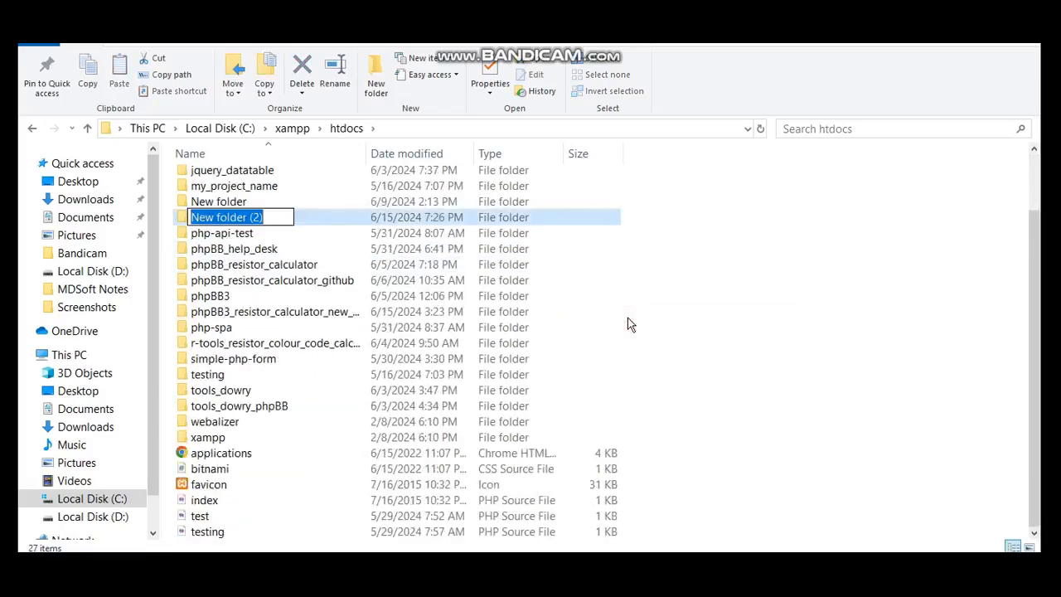
pyautogui.write('p')
pyautogui.press('BackSpace')
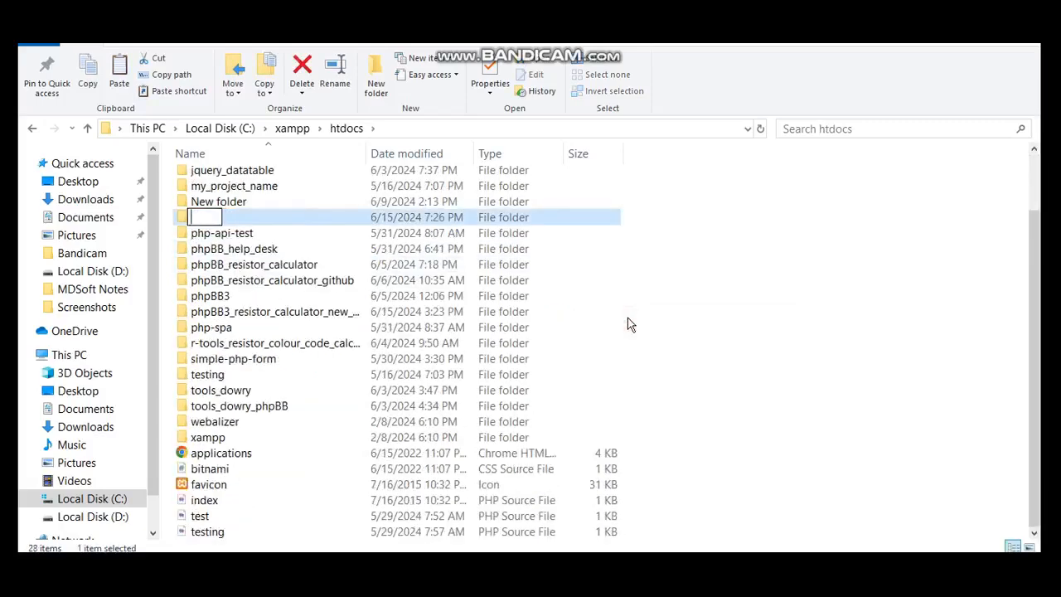
pyautogui.write('joomla_')
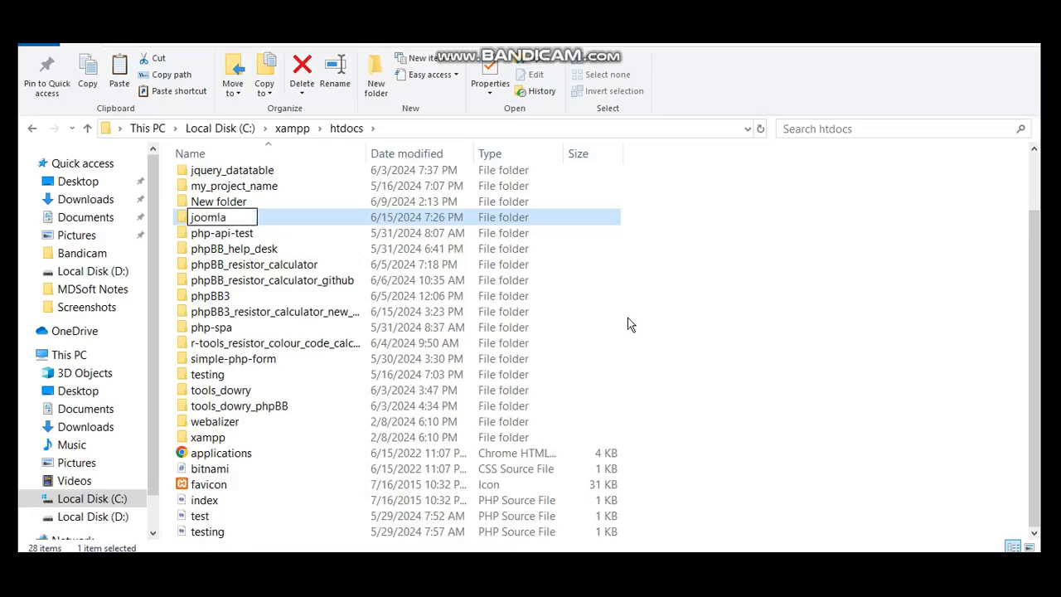
pyautogui.write('4')
pyautogui.press('Return')
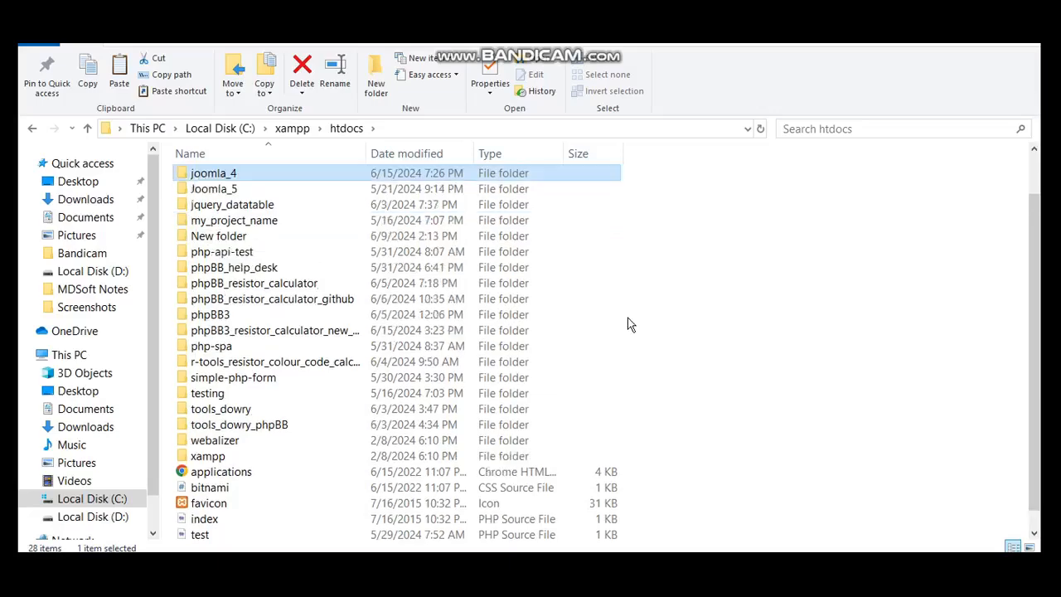
pyautogui.press('Return')
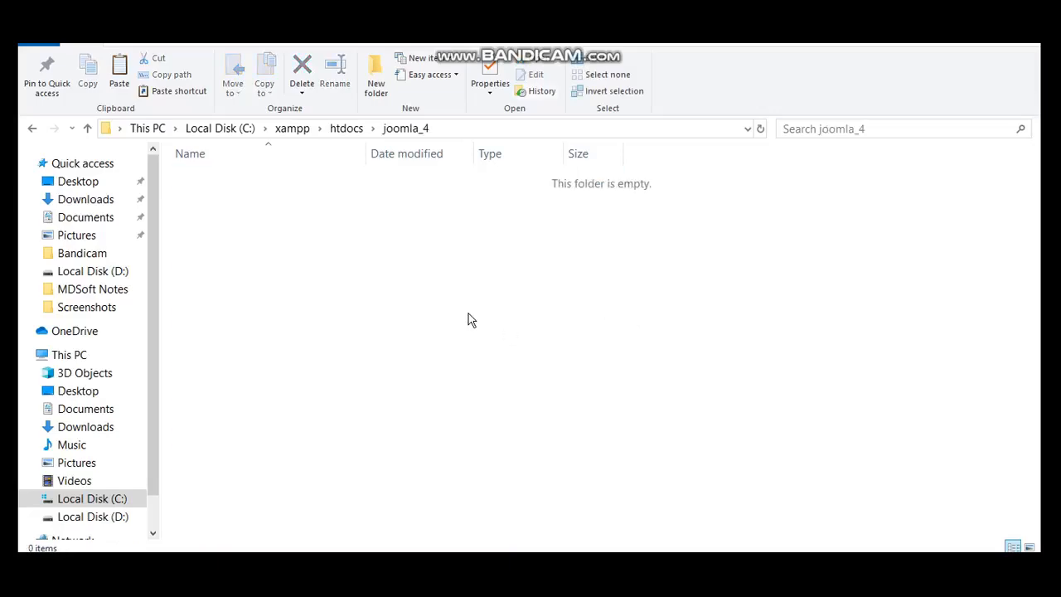
# Paste the Joomla 4.4.5 zip into the joomla_4 folder.
pyautogui.rightClick(468, 314)
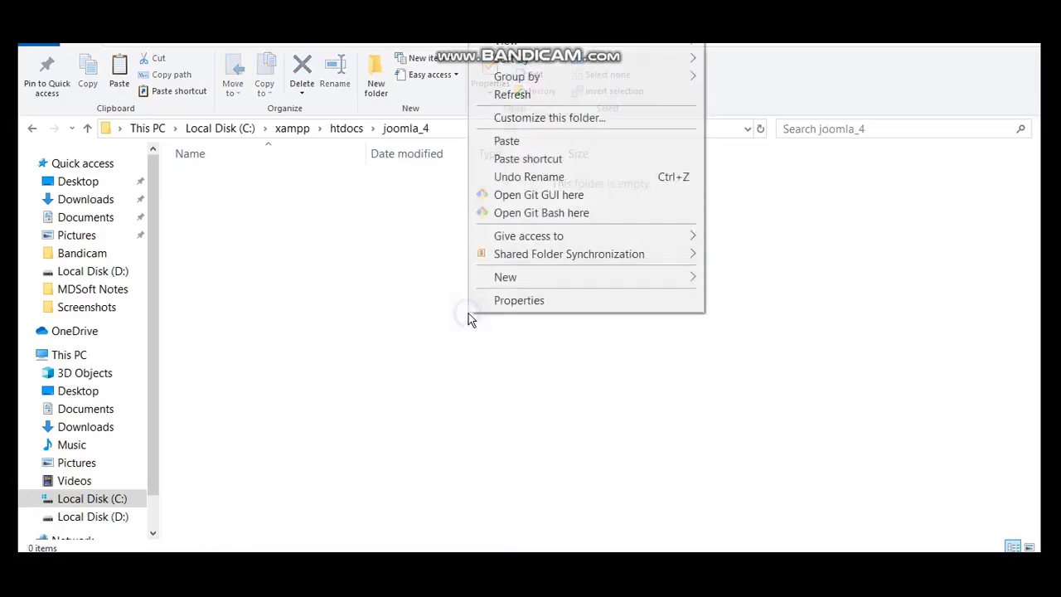
pyautogui.click(573, 141)
pyautogui.click(374, 341)
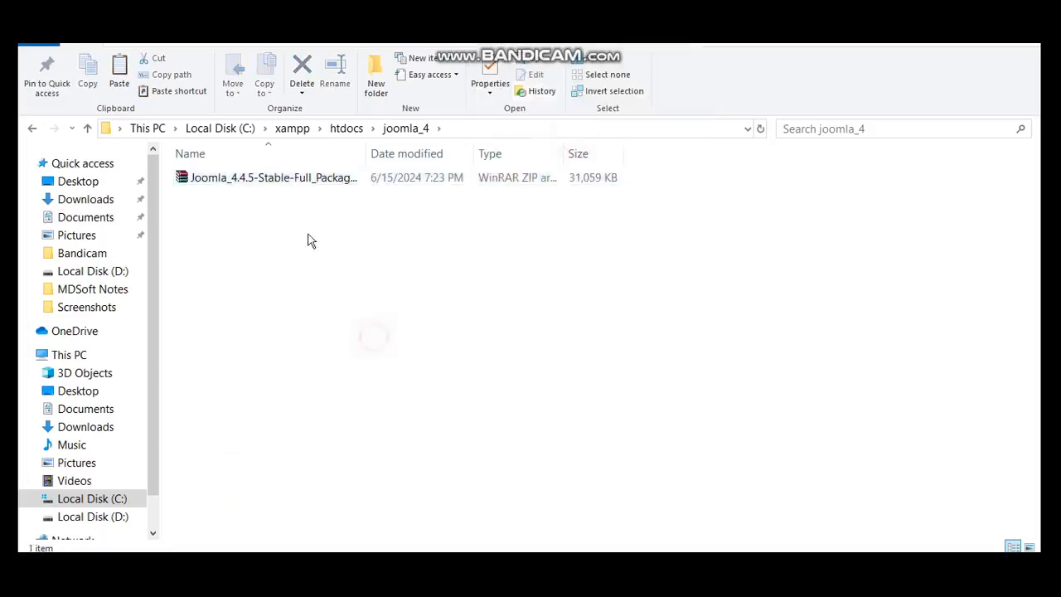
# Extract the zip's contents into joomla_4, then return to Chrome.
pyautogui.rightClick(262, 184)
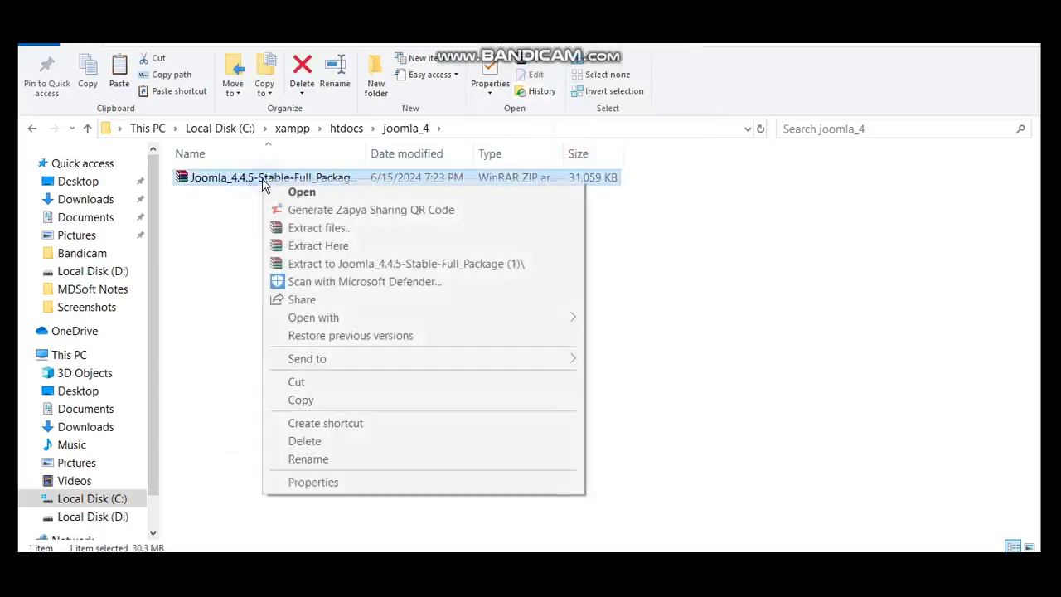
pyautogui.click(336, 246)
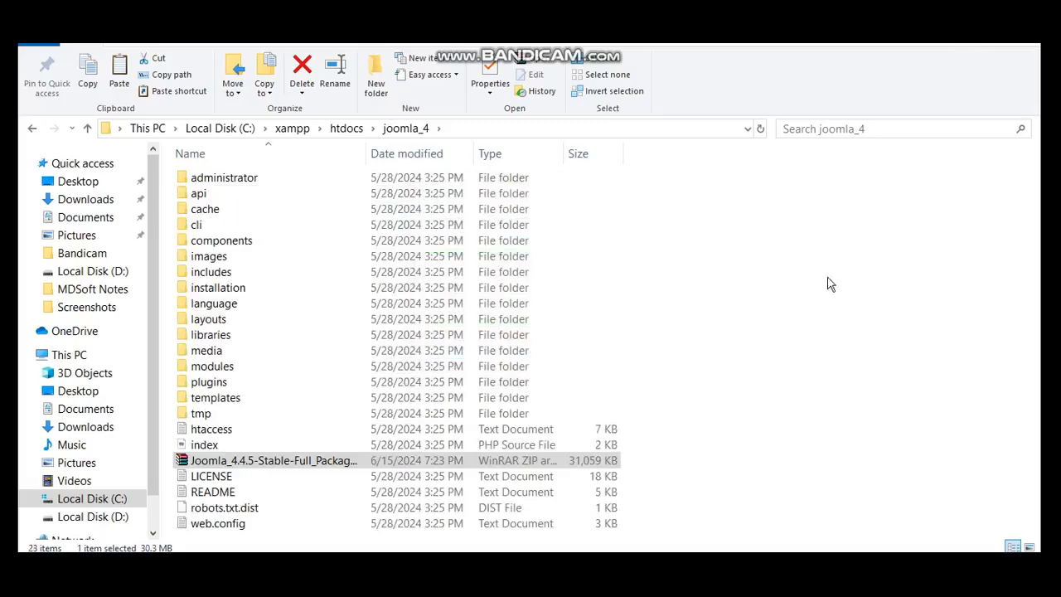
pyautogui.click(834, 311)
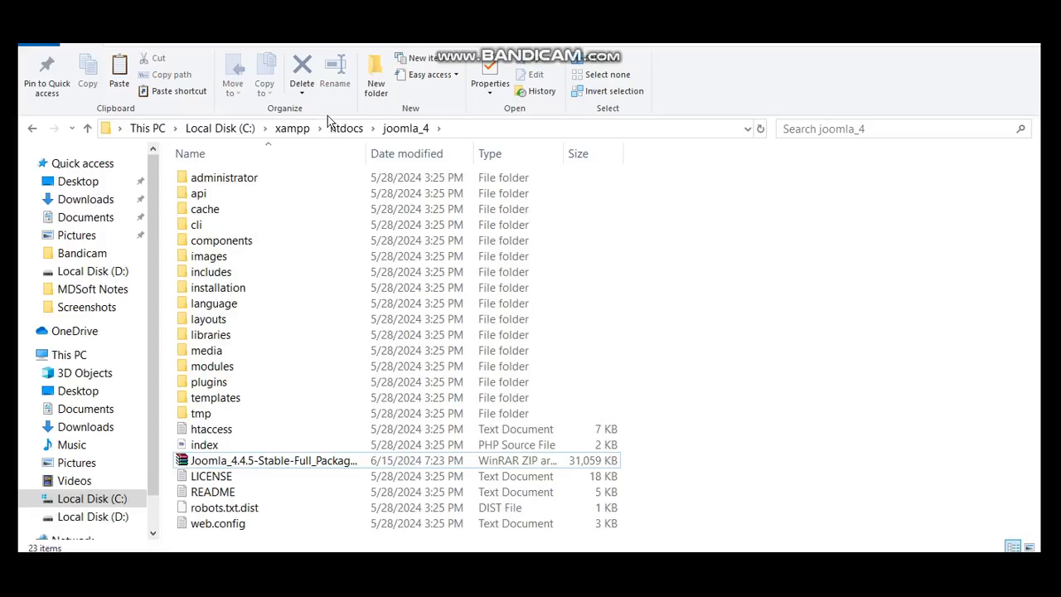
pyautogui.hotkey('alt', 'Tab')
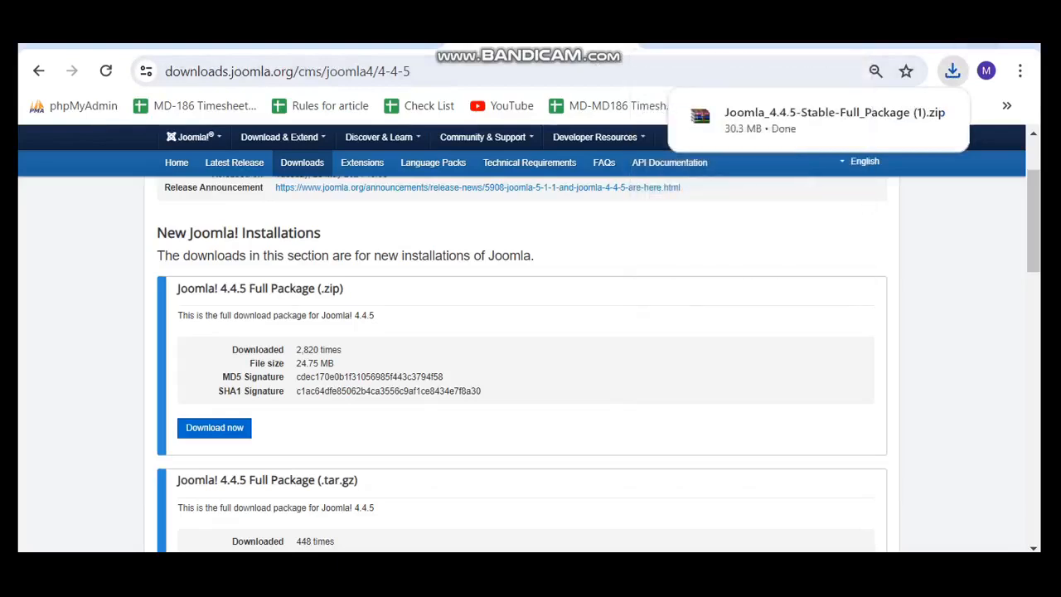
# Open a new blank Chrome tab beside the phpMyAdmin and Joomla downloads tabs.
pyautogui.click(960, 42)
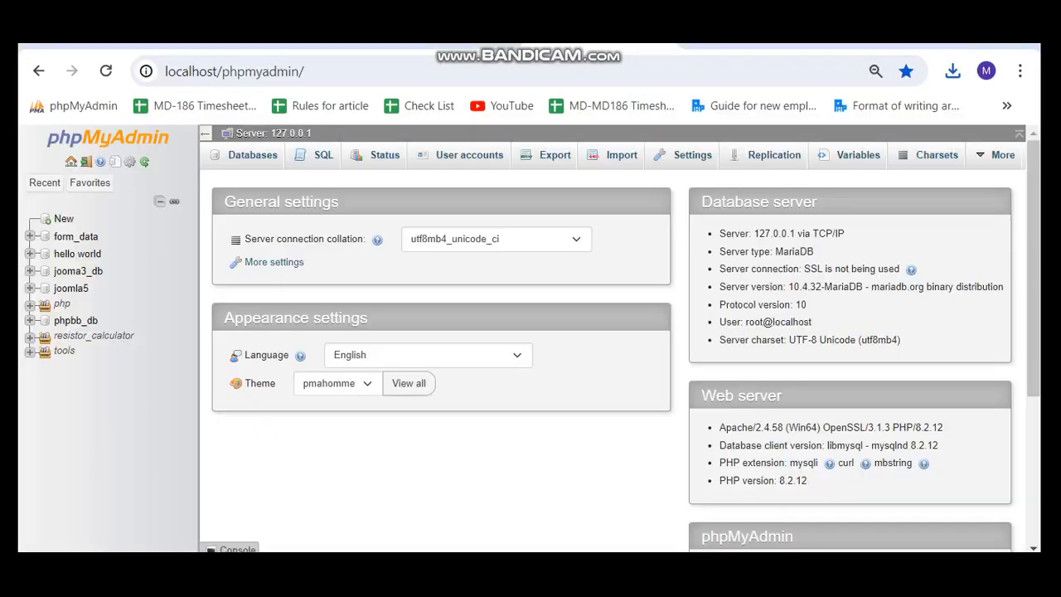
pyautogui.hotkey('ctrl', 'shift', 'Tab')
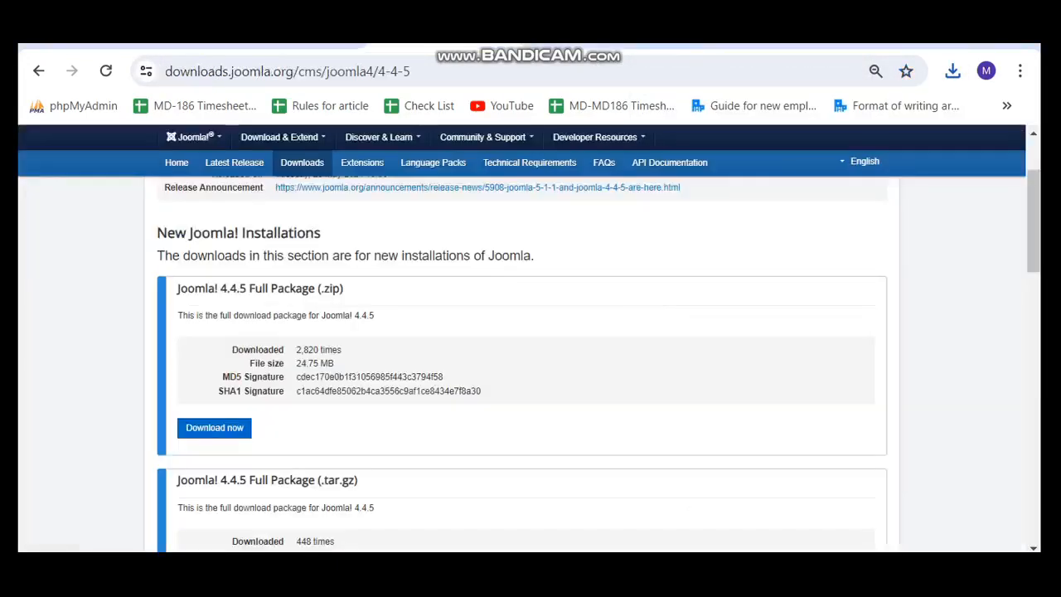
pyautogui.hotkey('ctrl', 'Tab')
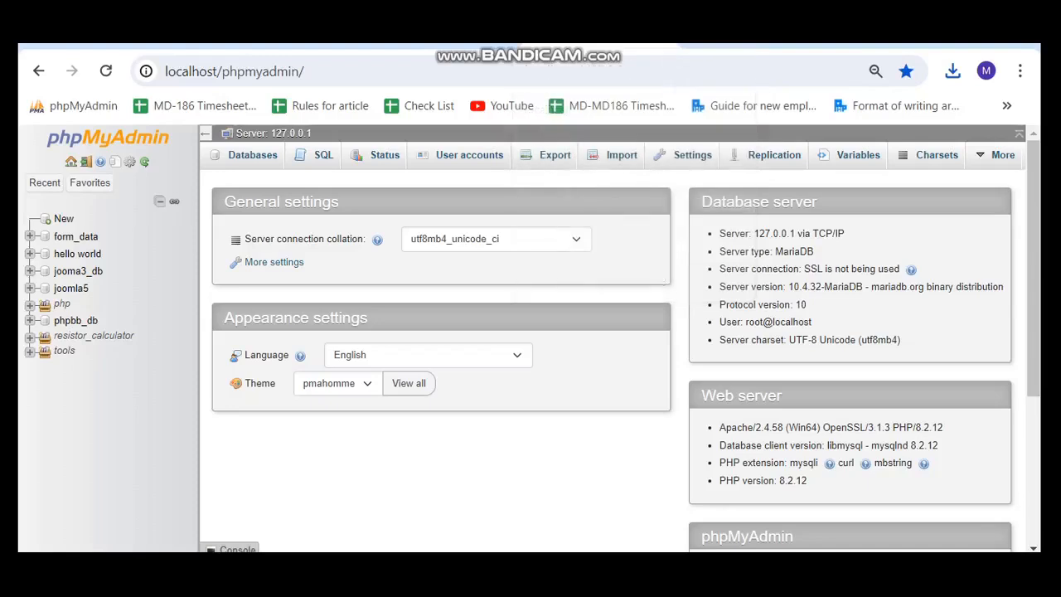
pyautogui.hotkey('ctrl', 't')
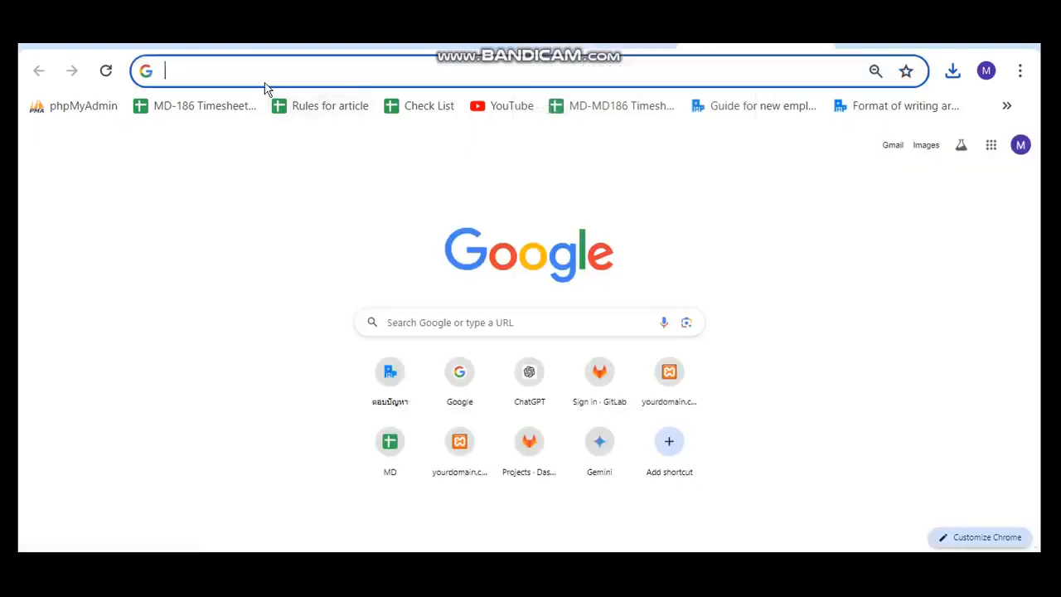
# Load localhost/joomla_4 in Chrome to launch the Joomla 4.4.5 web installer.
pyautogui.write('localh')
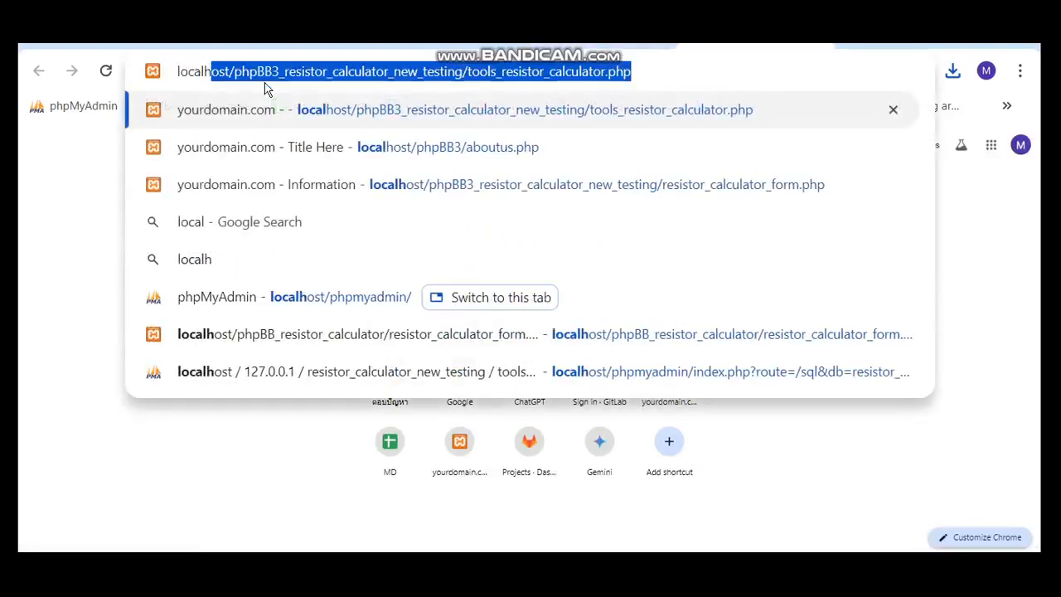
pyautogui.write('ost/j')
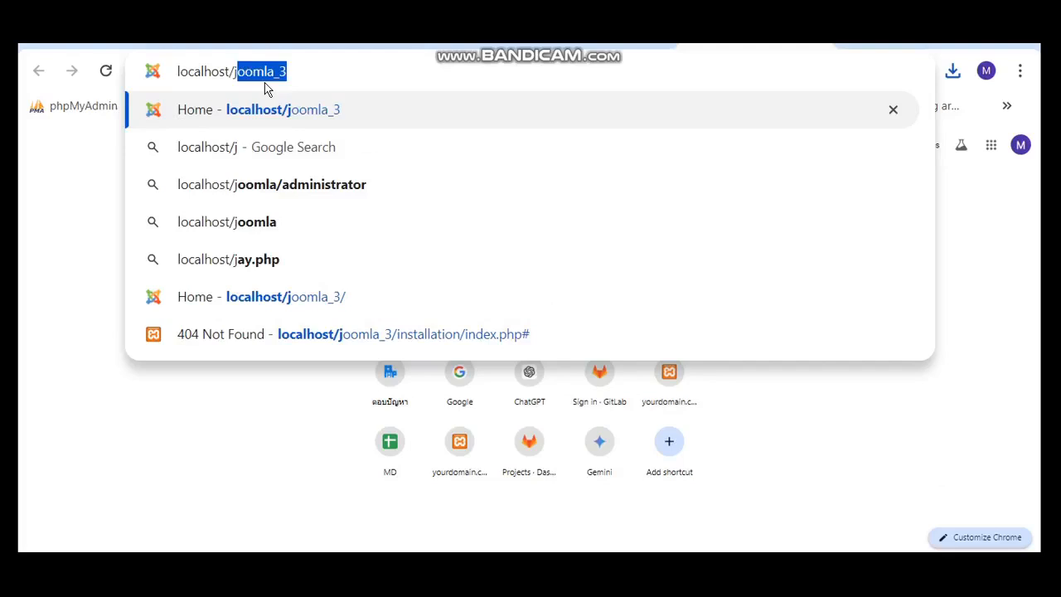
pyautogui.write('oomla_4')
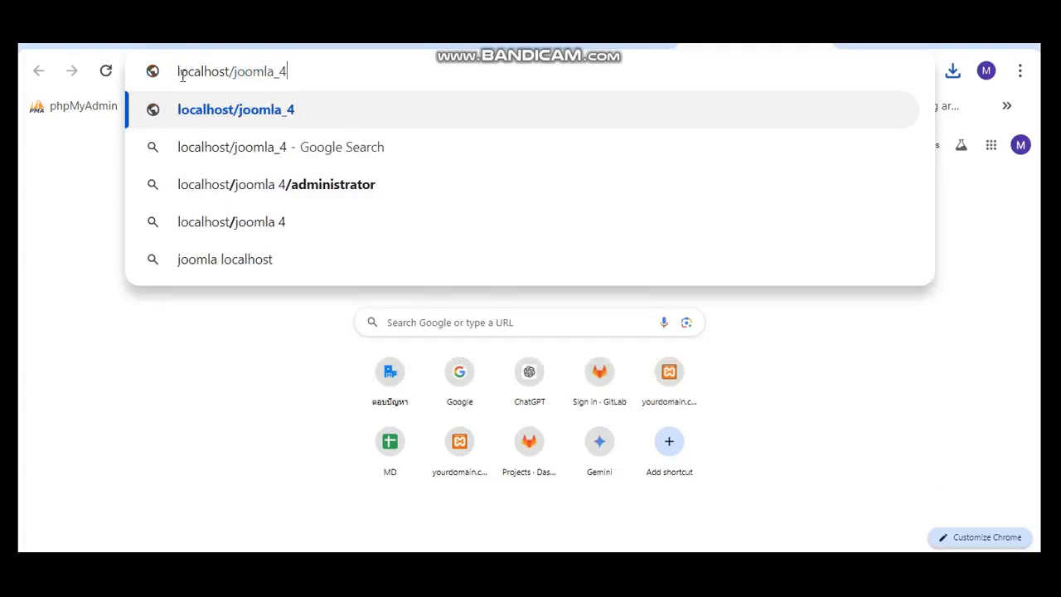
pyautogui.hotkey('alt', 'Tab')
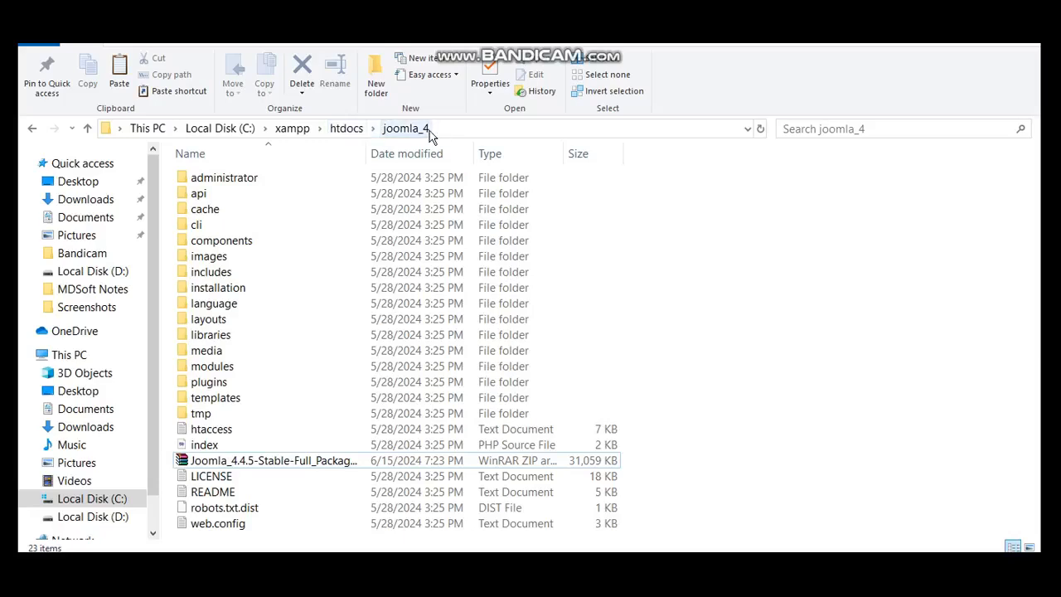
pyautogui.hotkey('alt', 'Tab')
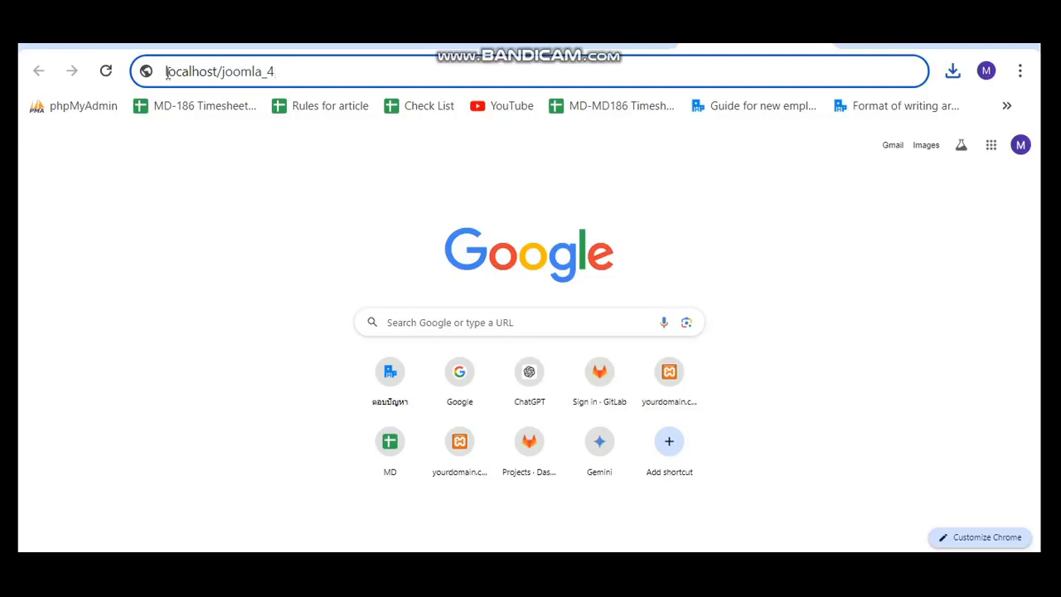
pyautogui.click(165, 72)
pyautogui.moveTo(165, 72); pyautogui.dragTo(217, 75)
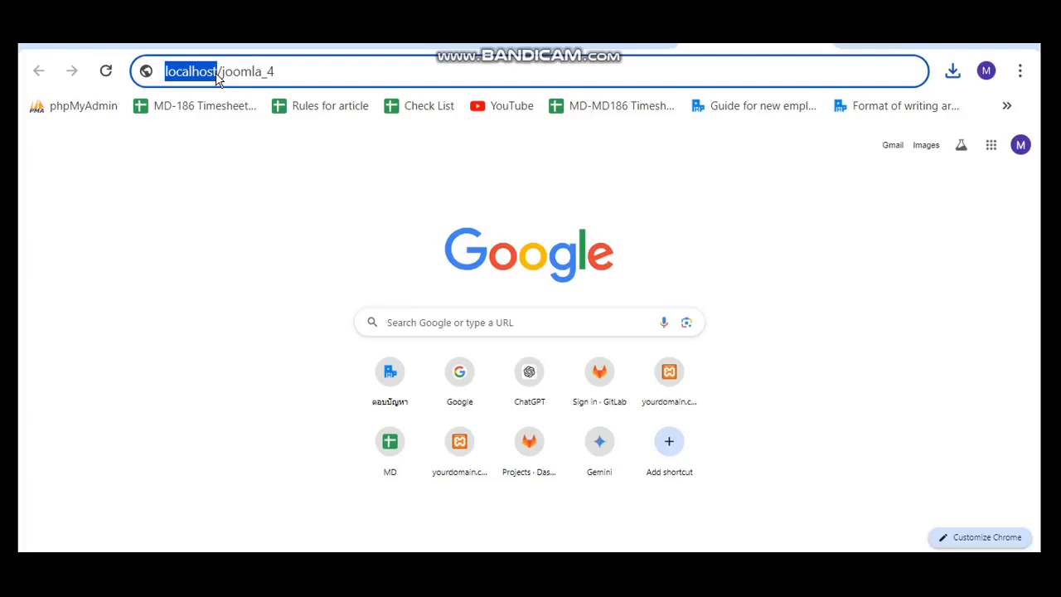
pyautogui.click(287, 72)
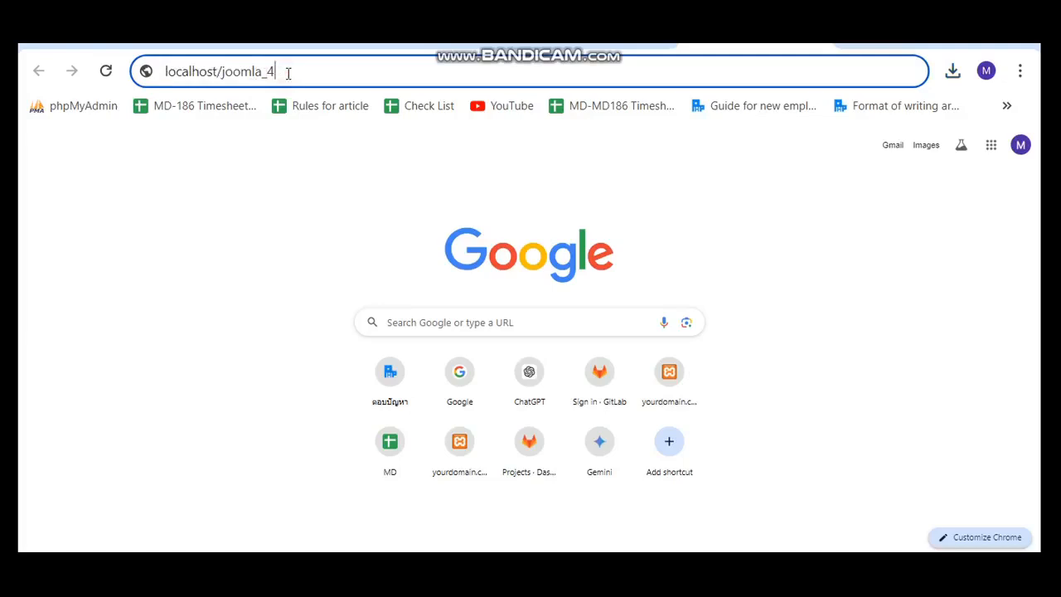
pyautogui.press('Return')
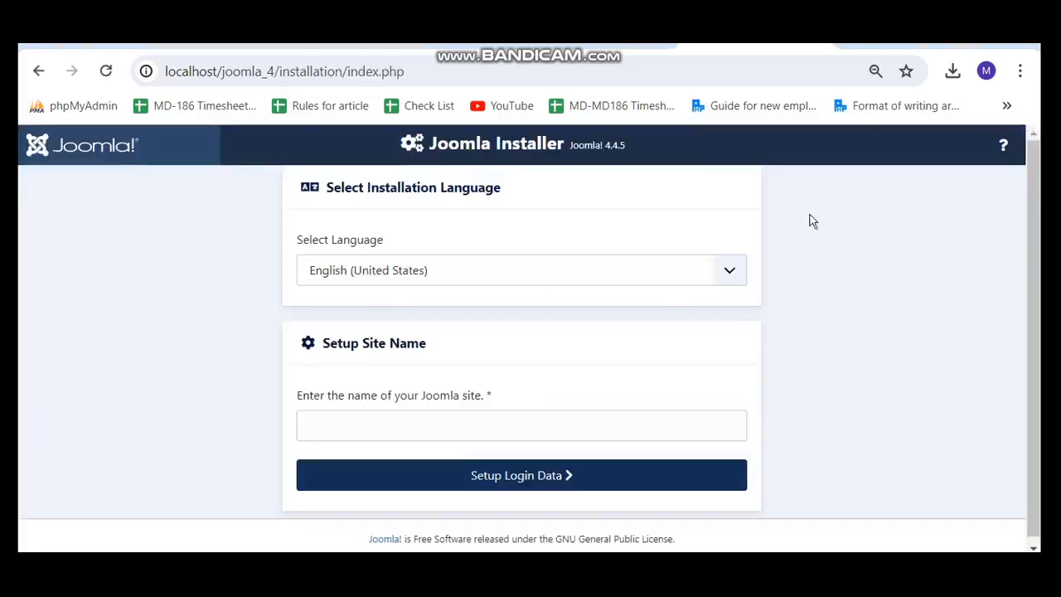
# Keep English (United States), name the site 'My Joomla 4 Site', and proceed to login data.
pyautogui.click(876, 354)
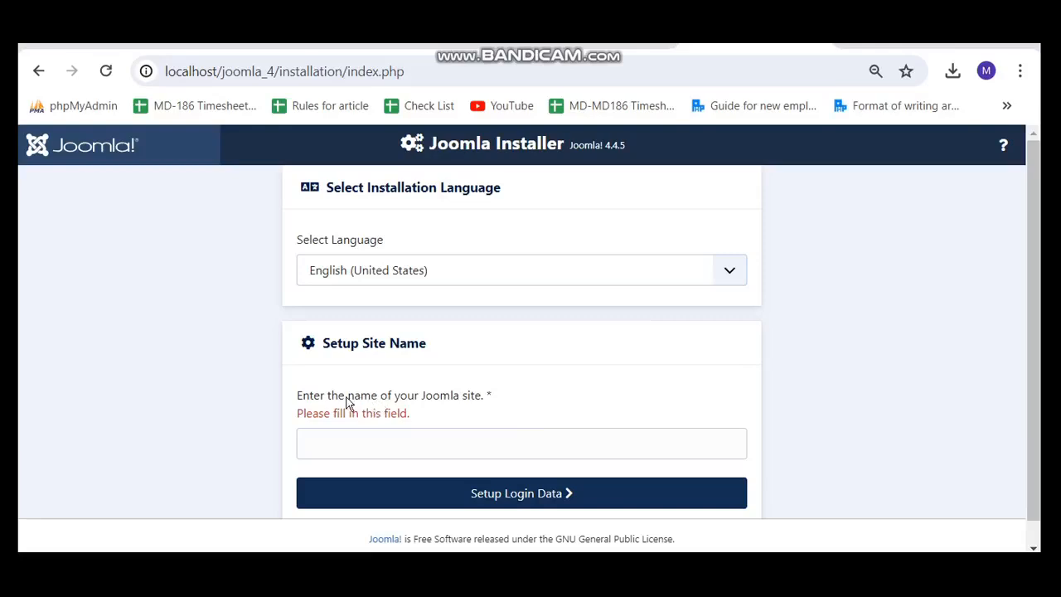
pyautogui.click(399, 269)
pyautogui.click(402, 271)
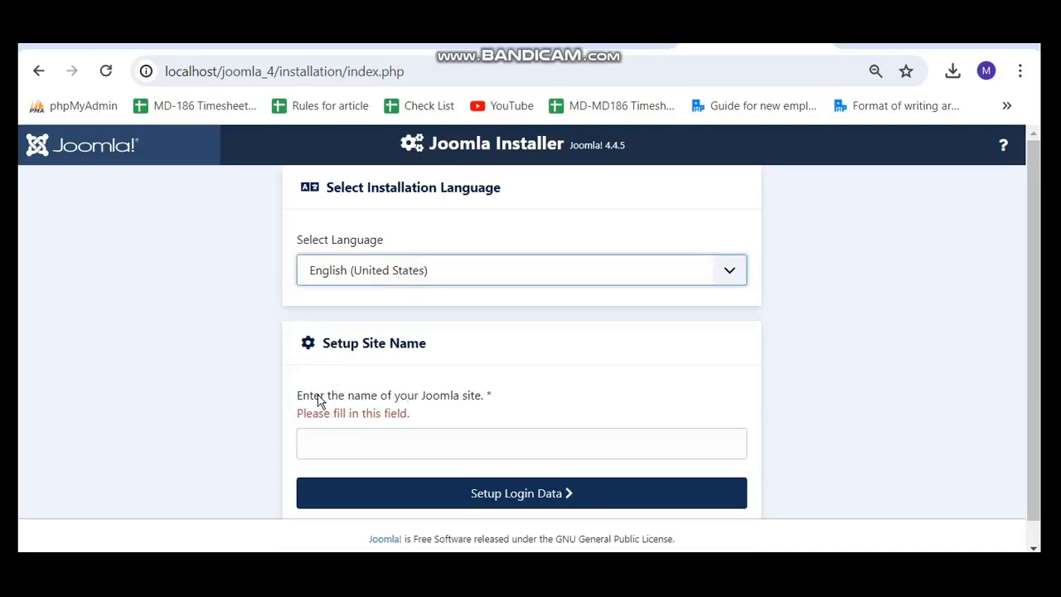
pyautogui.click(438, 449)
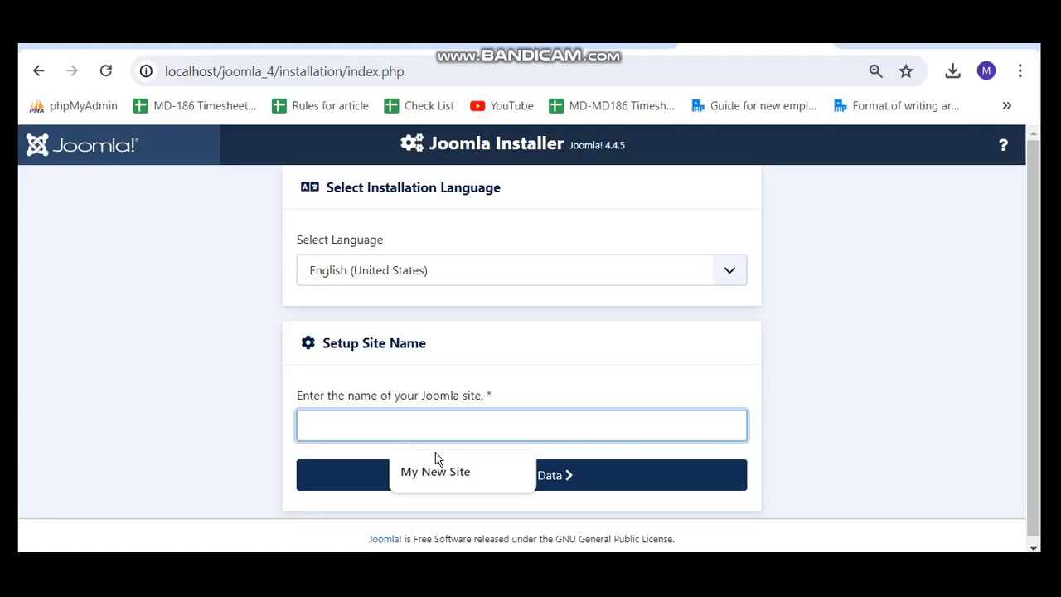
pyautogui.write('M')
pyautogui.press('BackSpace')
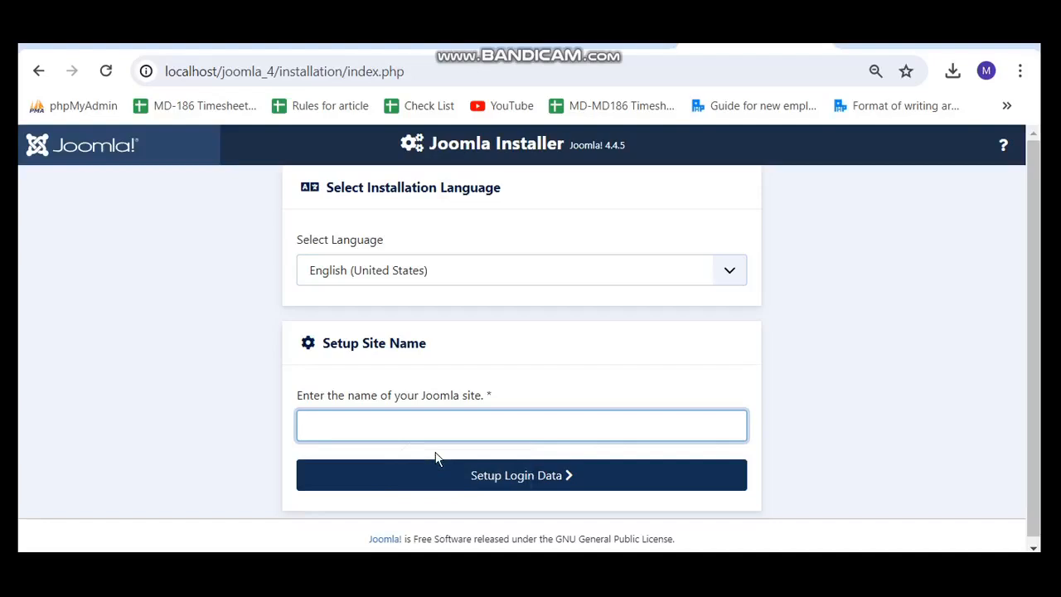
pyautogui.write('My')
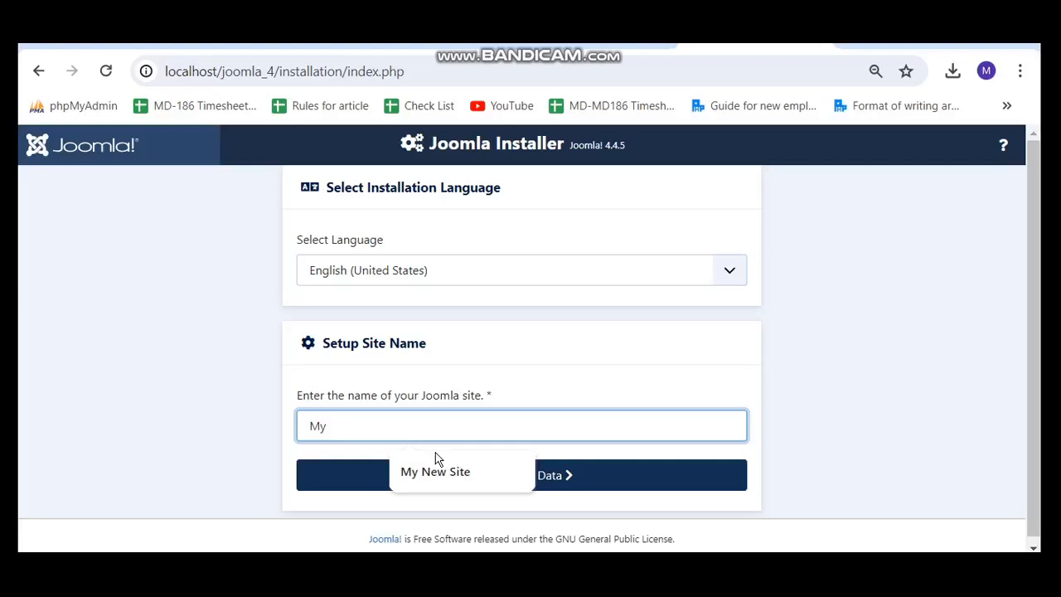
pyautogui.write(' Jom')
pyautogui.press('BackSpace')
pyautogui.write('omla ')
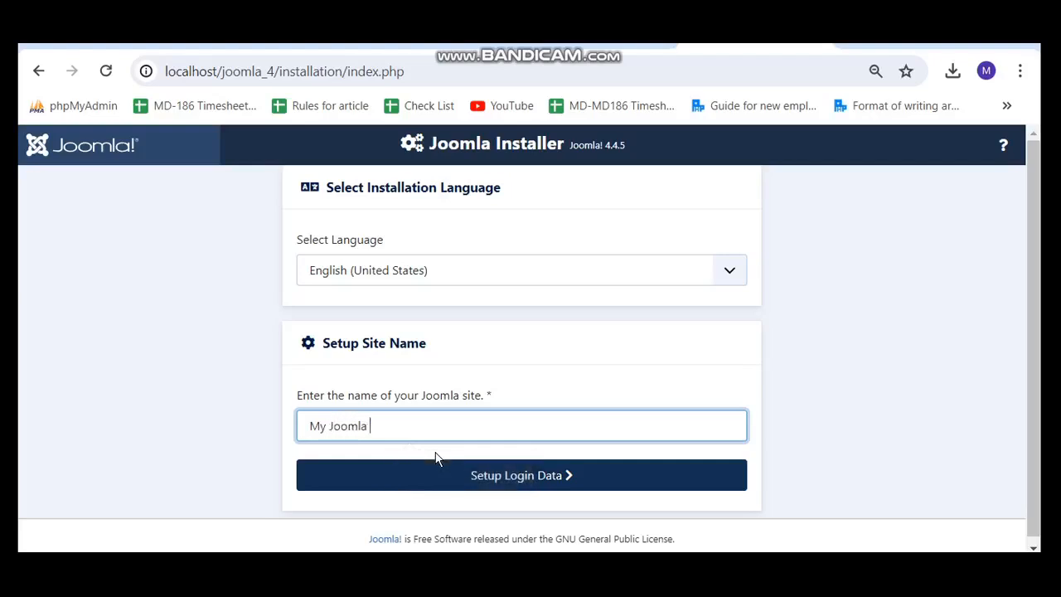
pyautogui.write('4 Site')
pyautogui.click(524, 477)
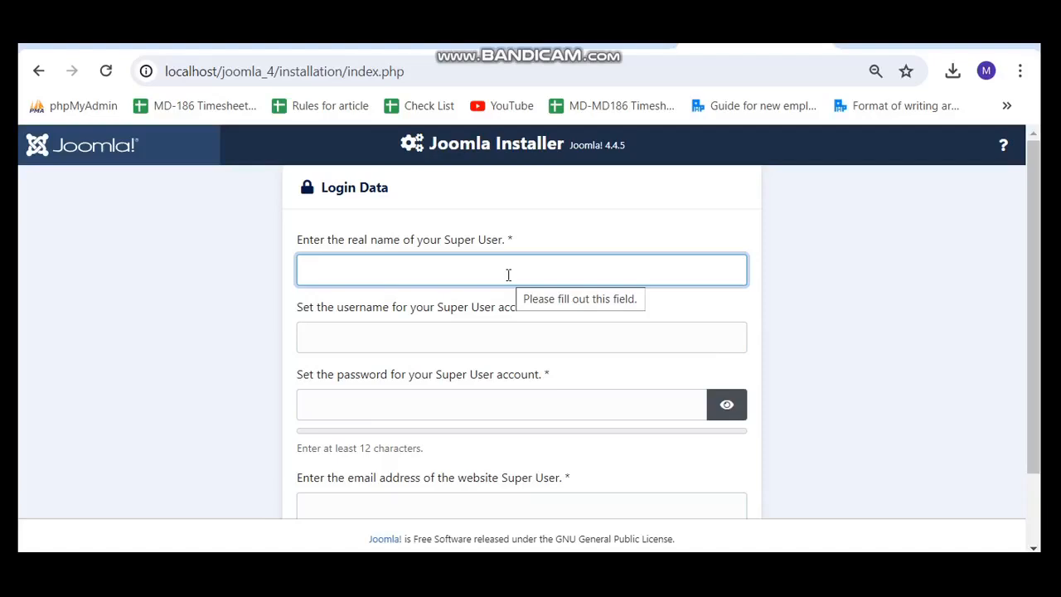
# Fill in the Super User real name from the suggestion and enter a username.
pyautogui.write('M')
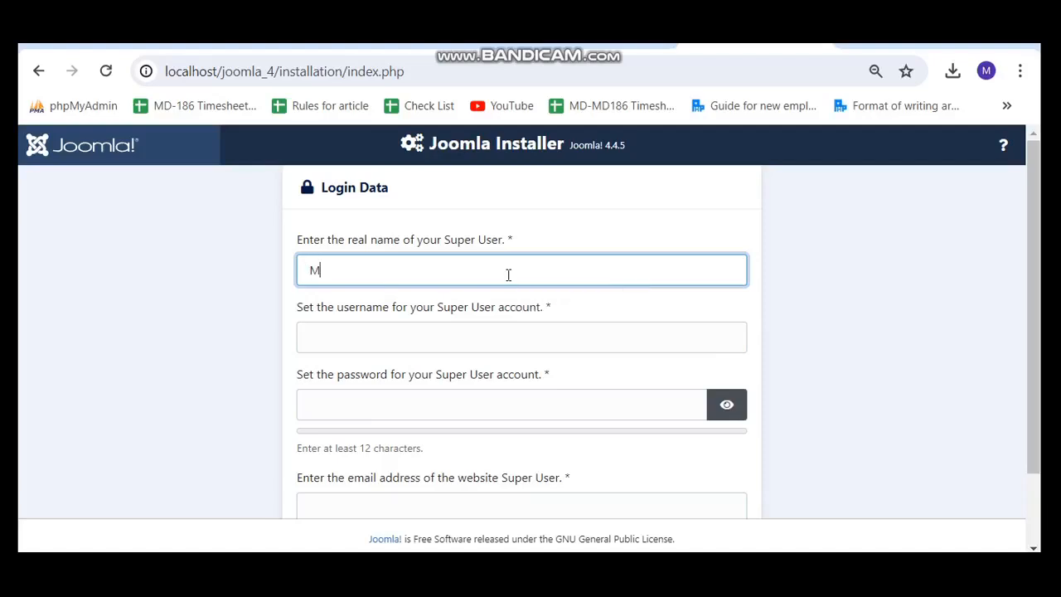
pyautogui.press('Down')
pyautogui.press('Return')
pyautogui.press('Tab')
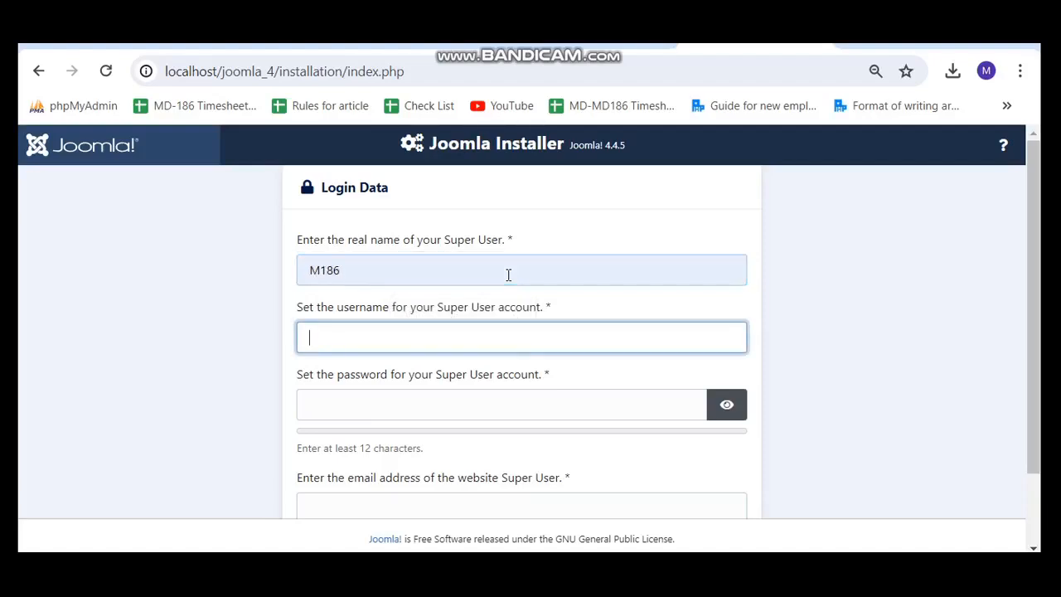
pyautogui.write('M186')
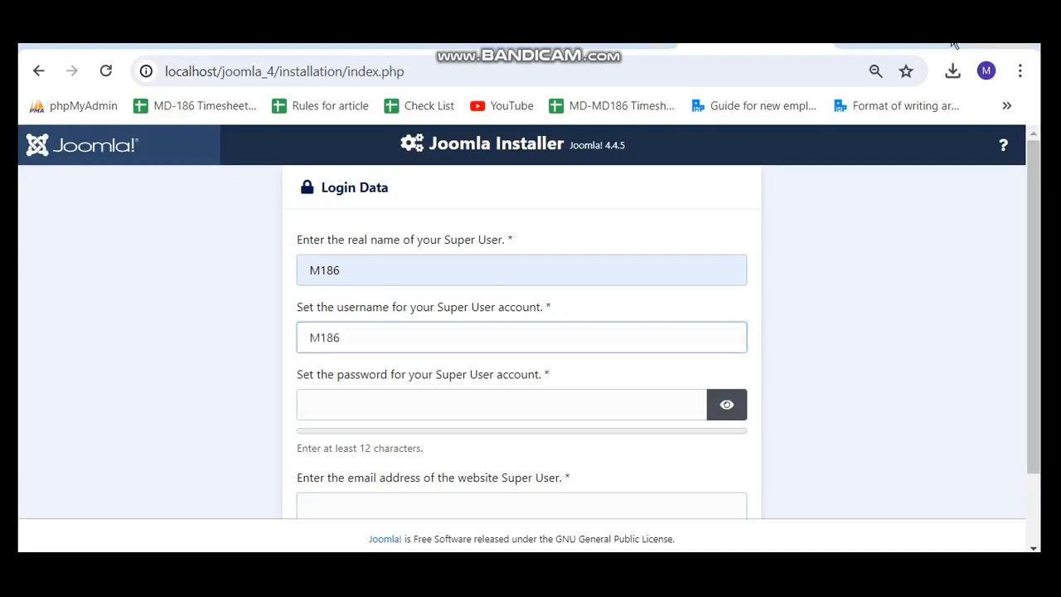
# Check the 12-character password requirement and continue to the database connection form.
pyautogui.click(483, 349)
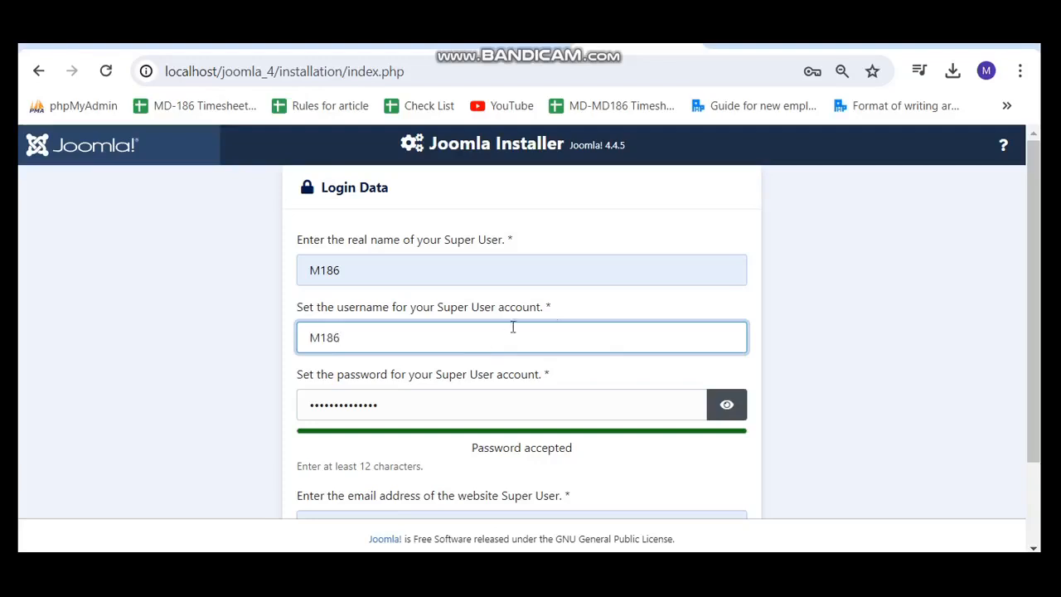
pyautogui.scroll(-1, 821, 377)
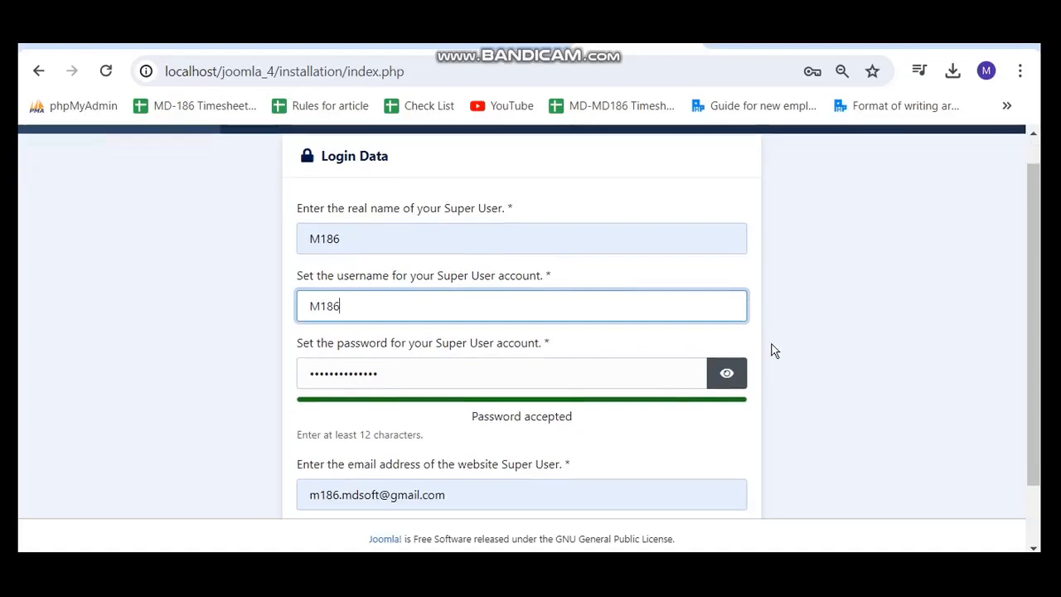
pyautogui.scroll(1, 558, 406)
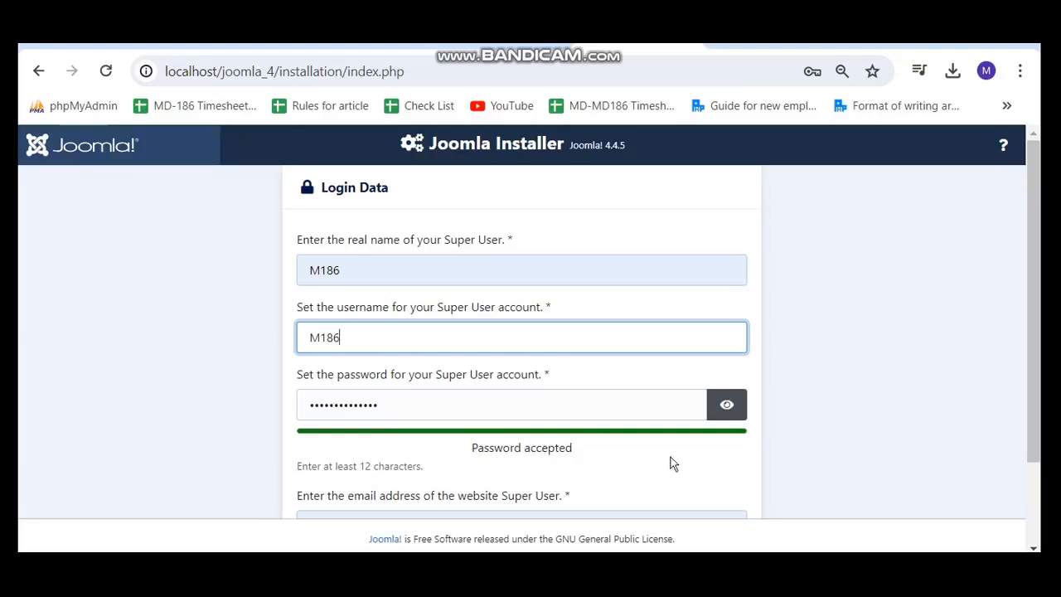
pyautogui.moveTo(356, 466); pyautogui.dragTo(425, 467)
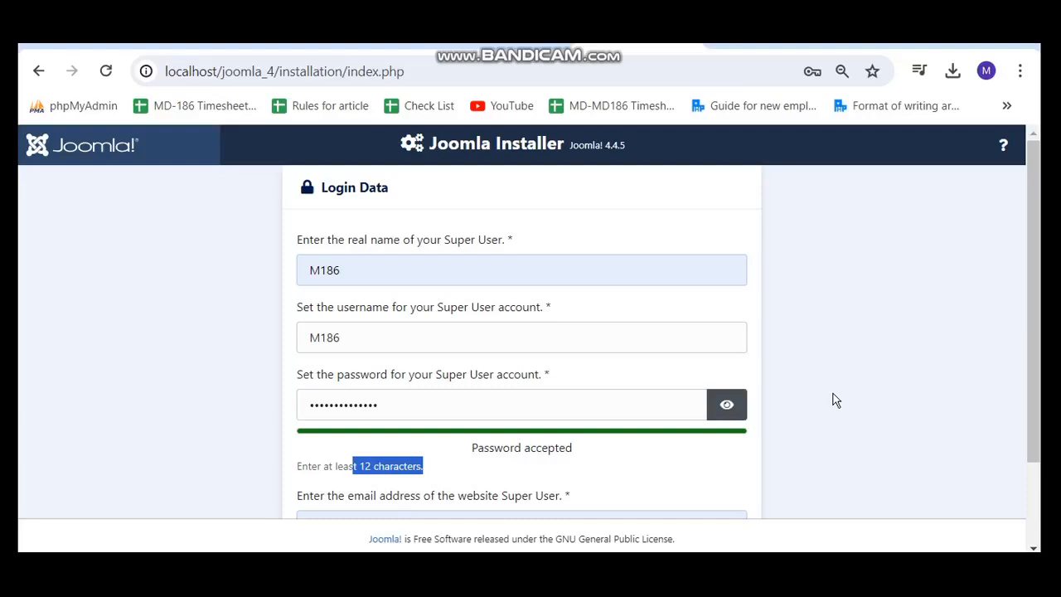
pyautogui.click(835, 398)
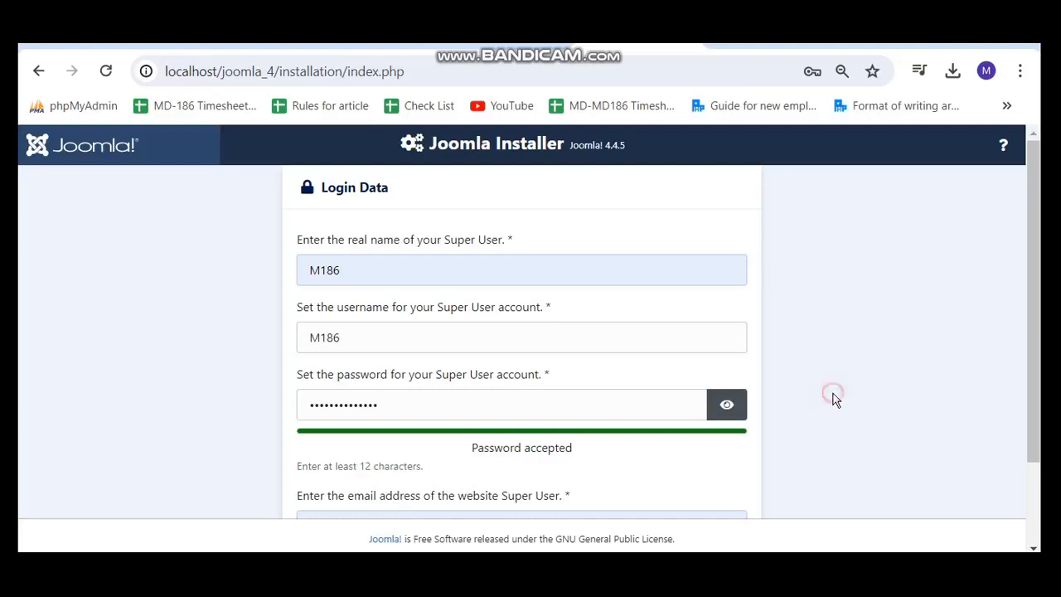
pyautogui.scroll(-3, 834, 397)
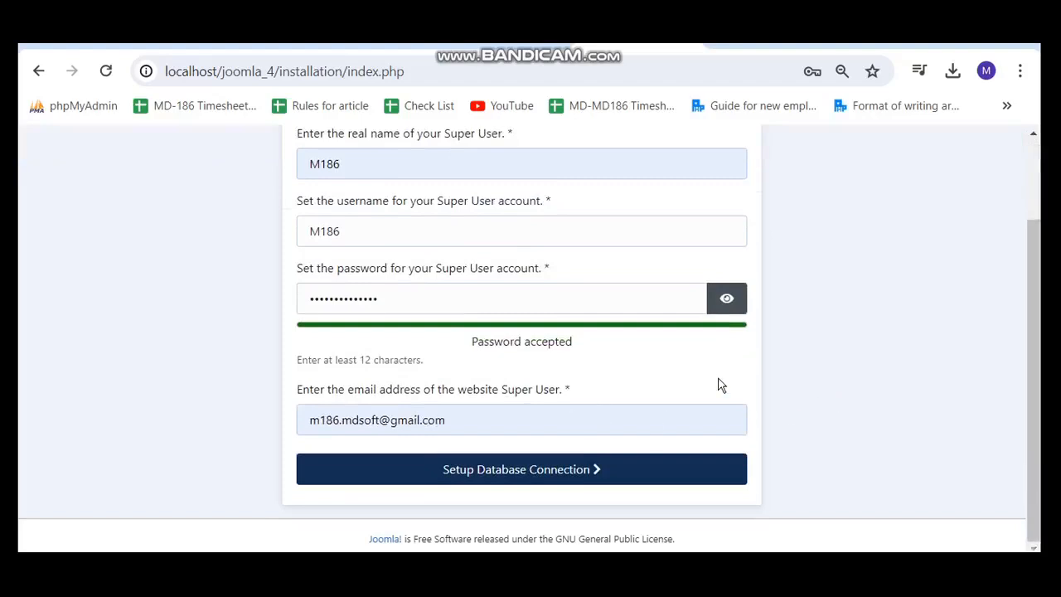
pyautogui.scroll(3, 718, 383)
pyautogui.scroll(-3, 718, 383)
pyautogui.click(540, 480)
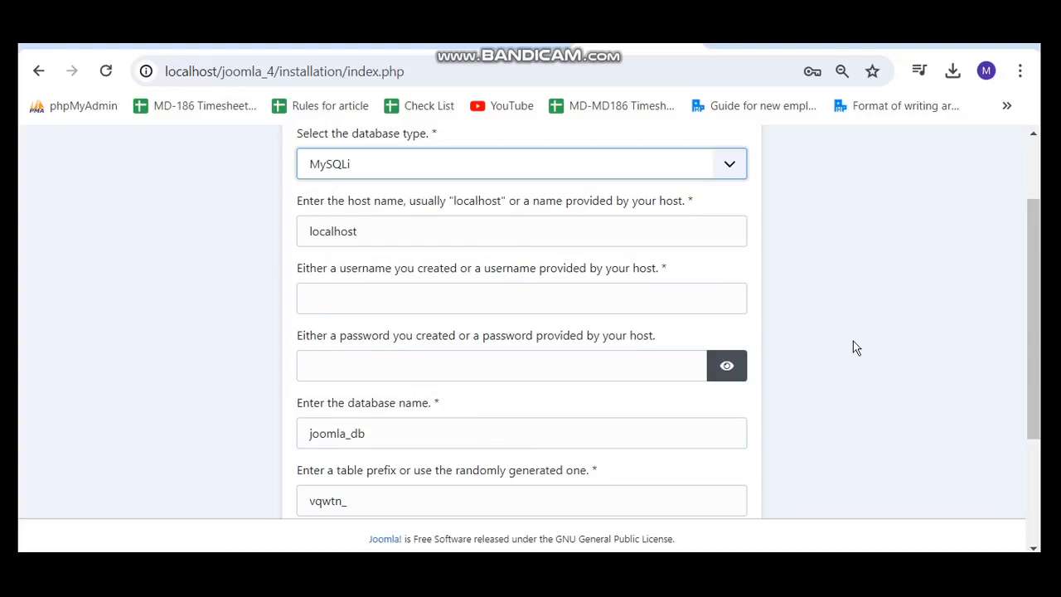
# Review the MySQLi, localhost, joomla_db settings and switch to phpMyAdmin's Databases page.
pyautogui.click(957, 43)
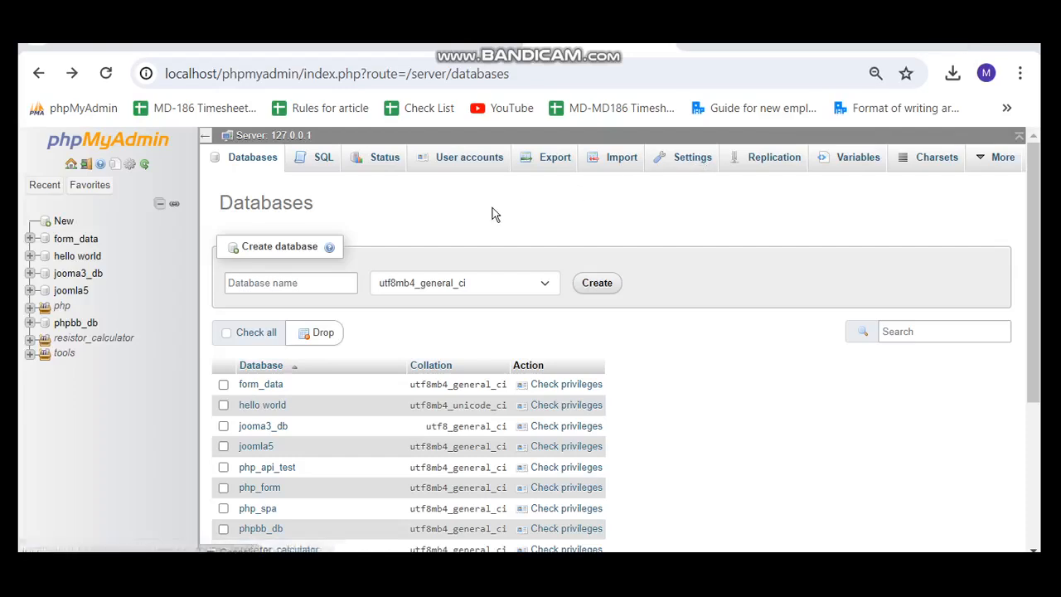
# Create an empty database named joomla_4_db in phpMyAdmin and return to the Joomla installer form.
pyautogui.click(278, 282)
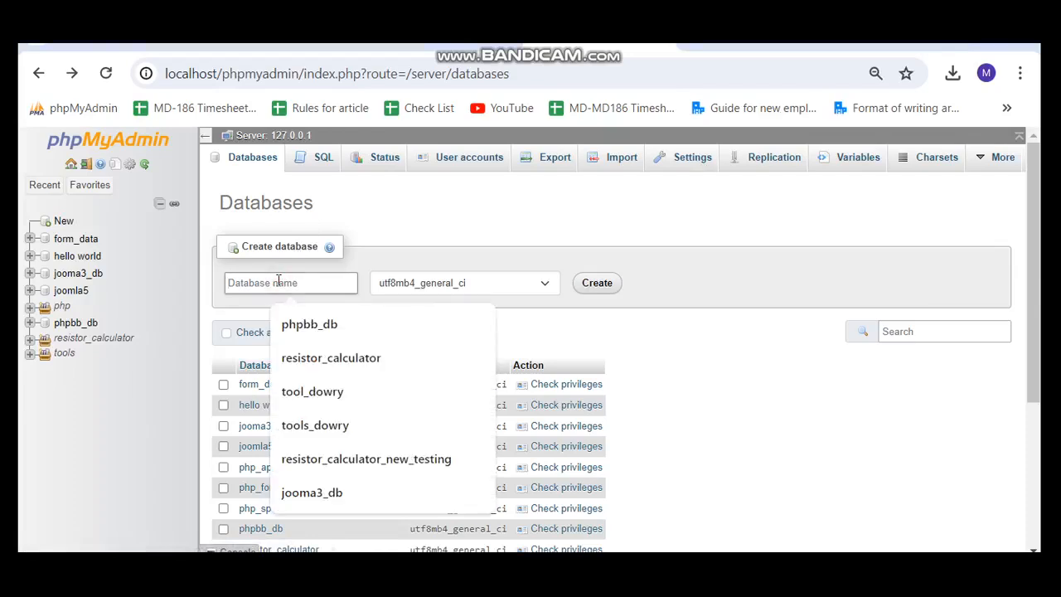
pyautogui.write('joo')
pyautogui.press('Down')
pyautogui.press('Down')
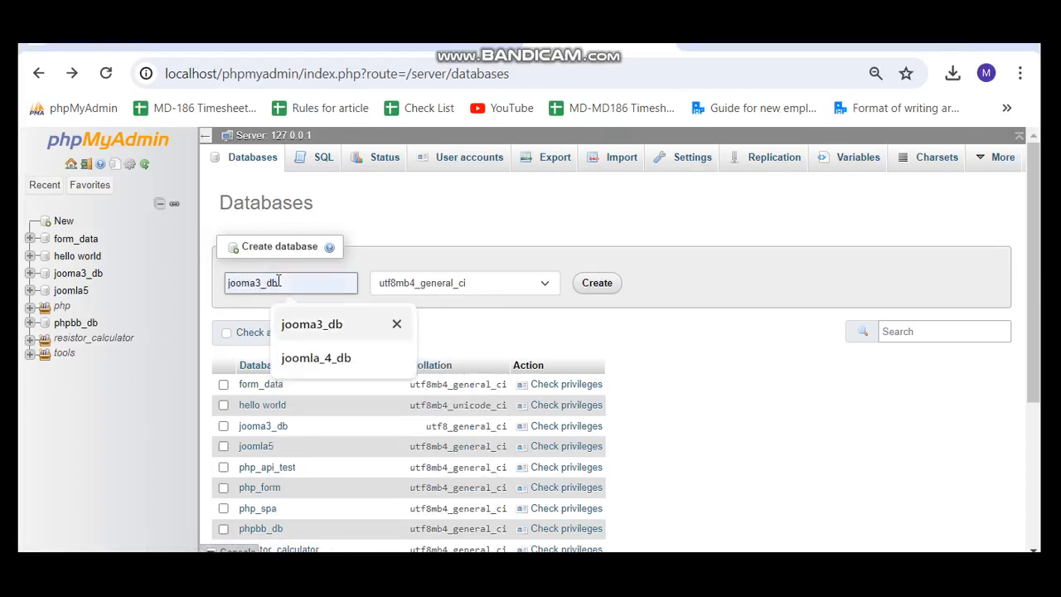
pyautogui.press('Return')
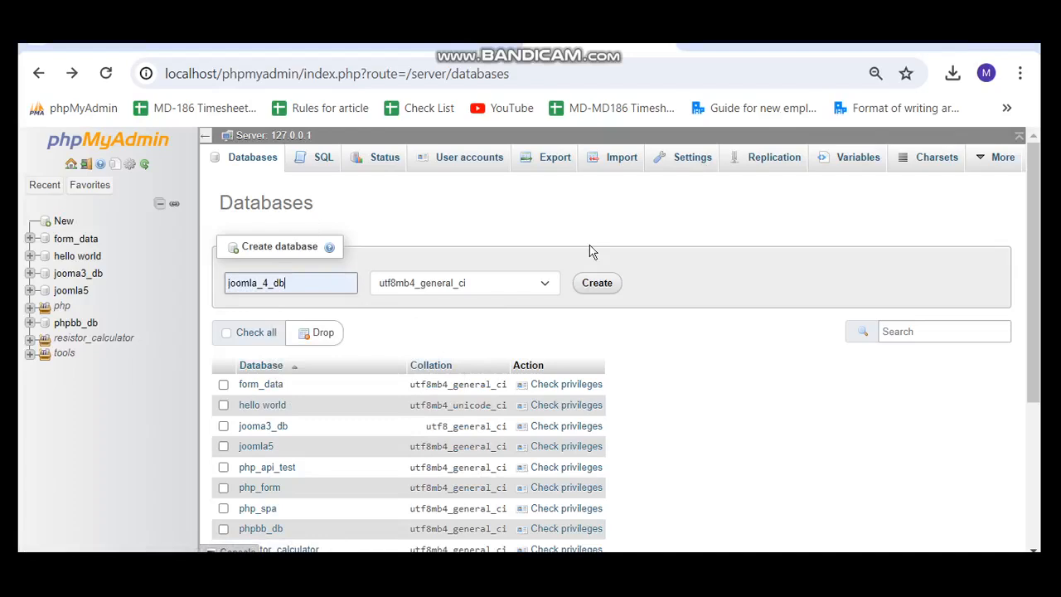
pyautogui.click(604, 287)
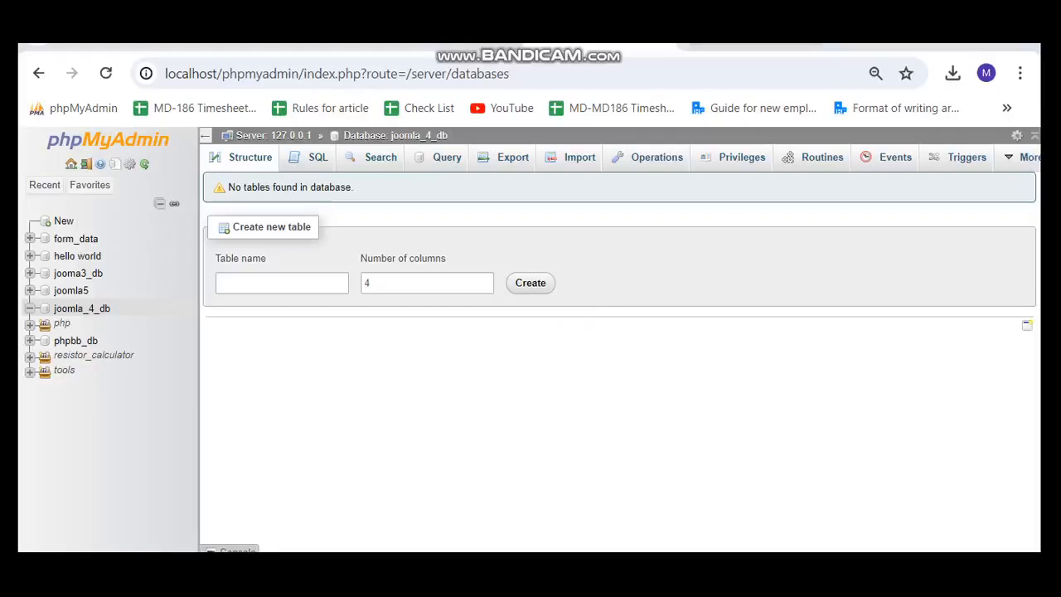
pyautogui.click(722, 33)
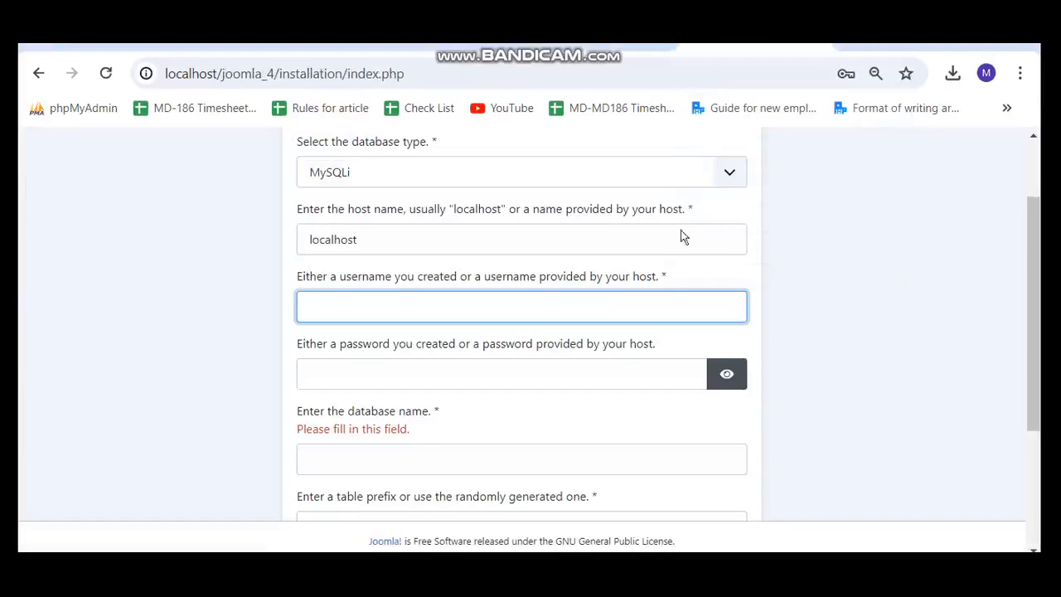
# Enter root as the database username and joomla_4_db as the database name.
pyautogui.click(838, 278)
pyautogui.scroll(2, 837, 273)
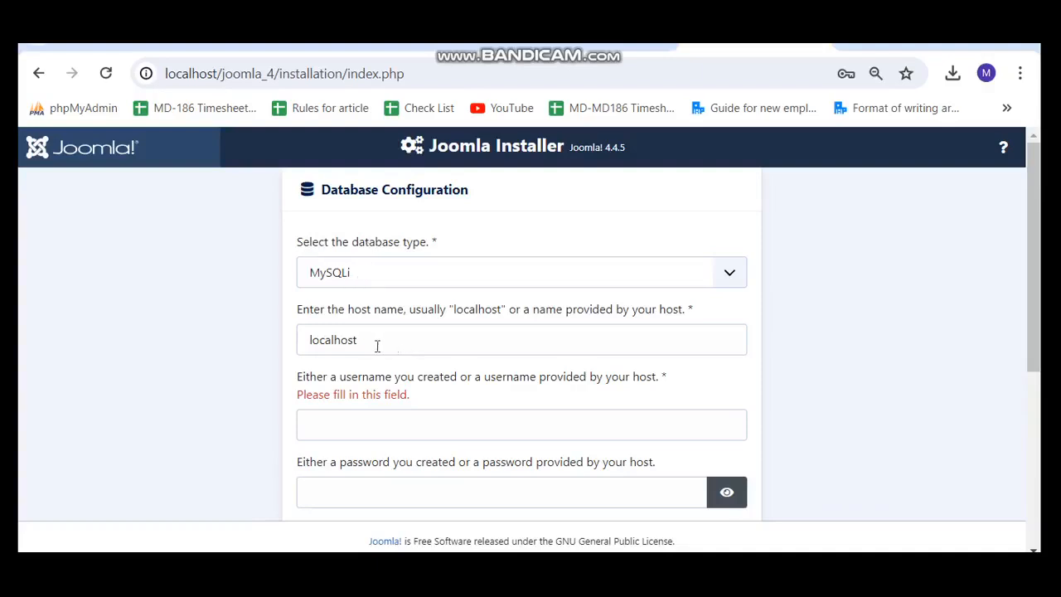
pyautogui.scroll(-1, 802, 427)
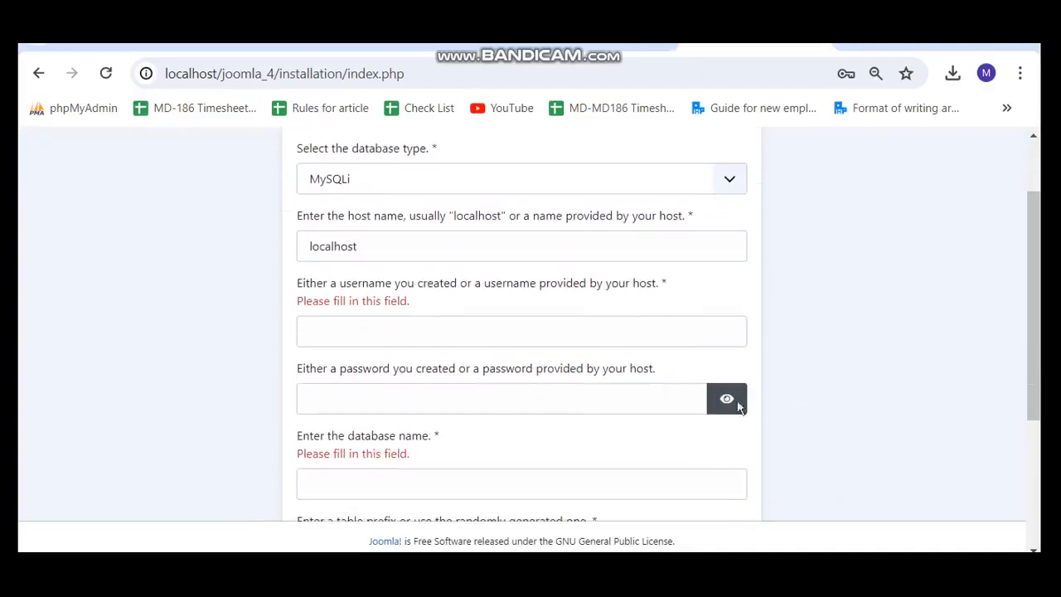
pyautogui.click(418, 337)
pyautogui.write('root')
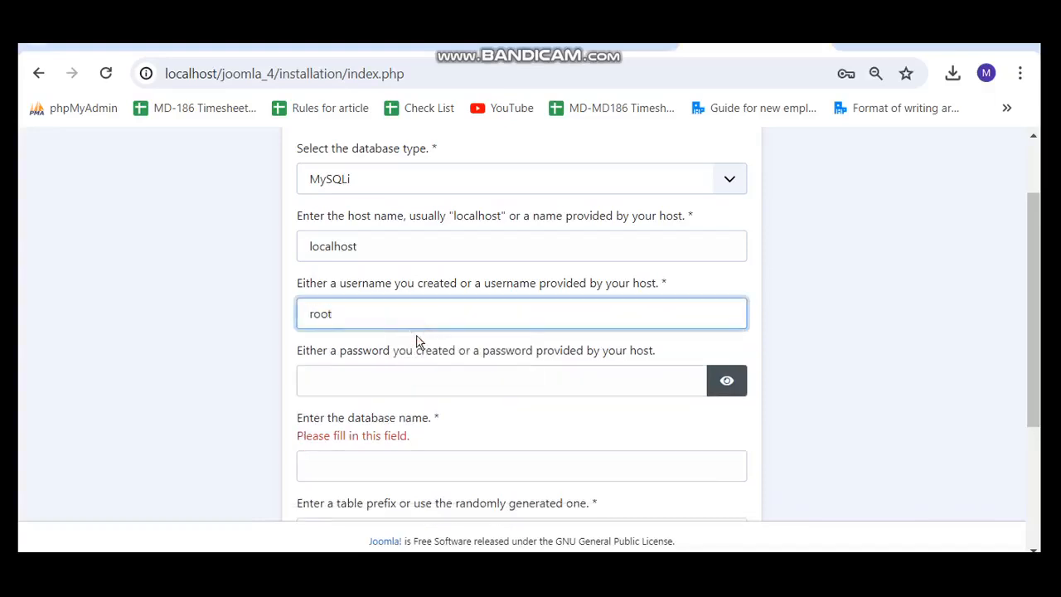
pyautogui.scroll(-1, 800, 375)
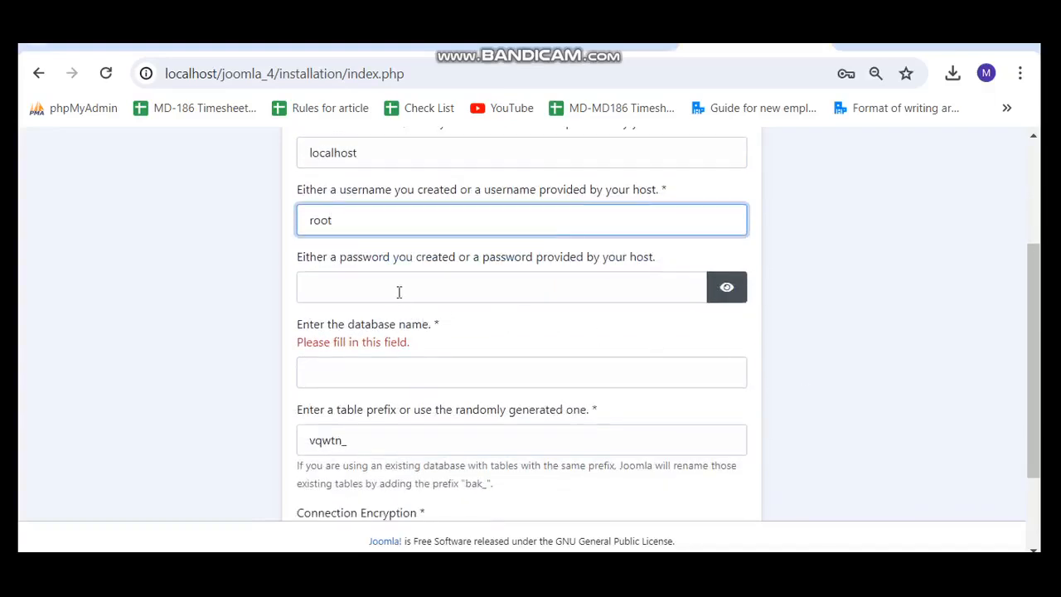
pyautogui.scroll(-1, 822, 282)
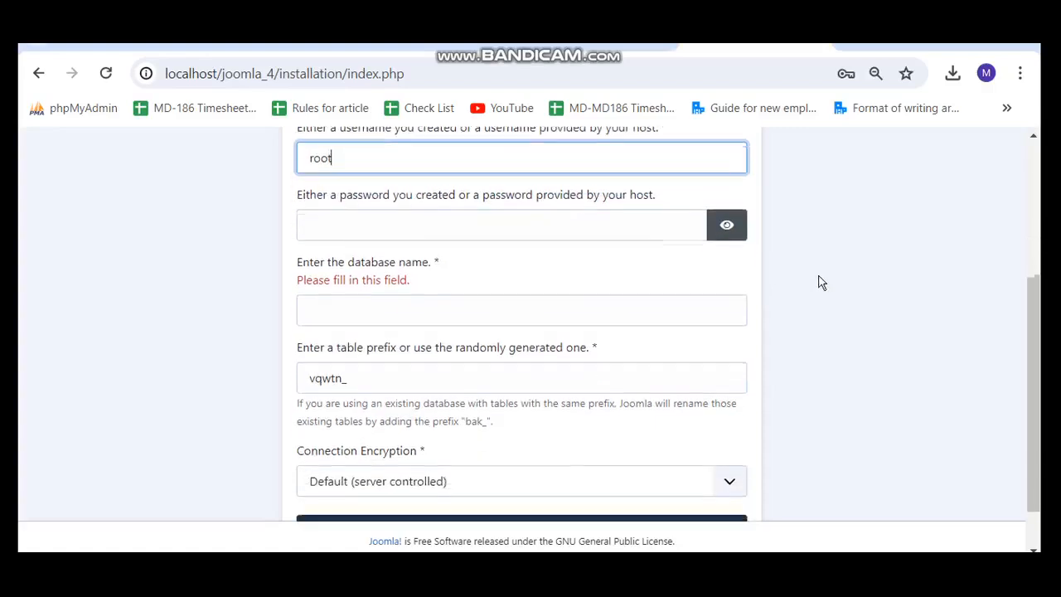
pyautogui.click(349, 323)
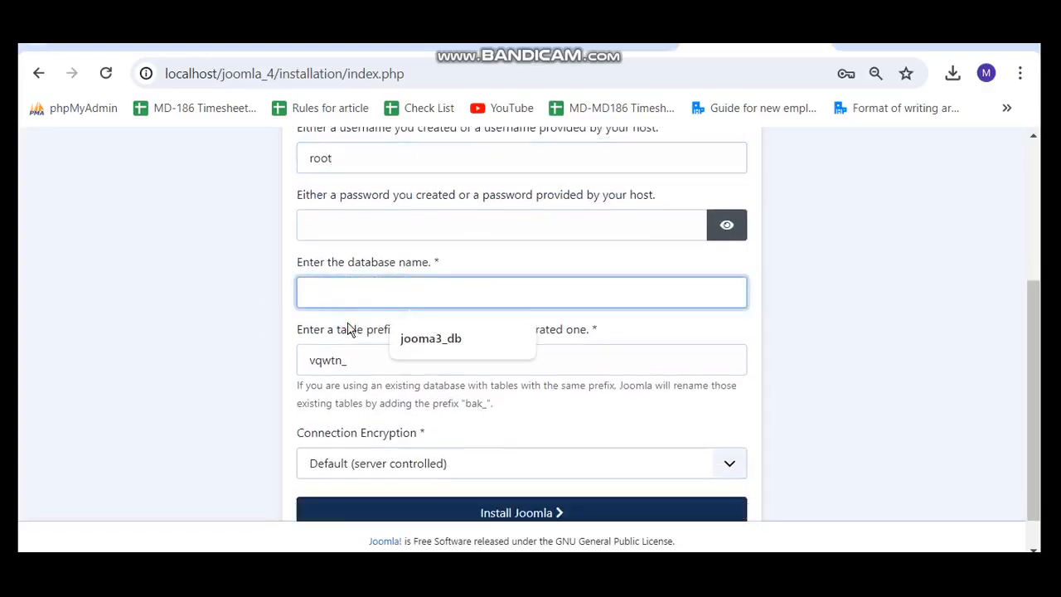
pyautogui.write('joomla_4_db')
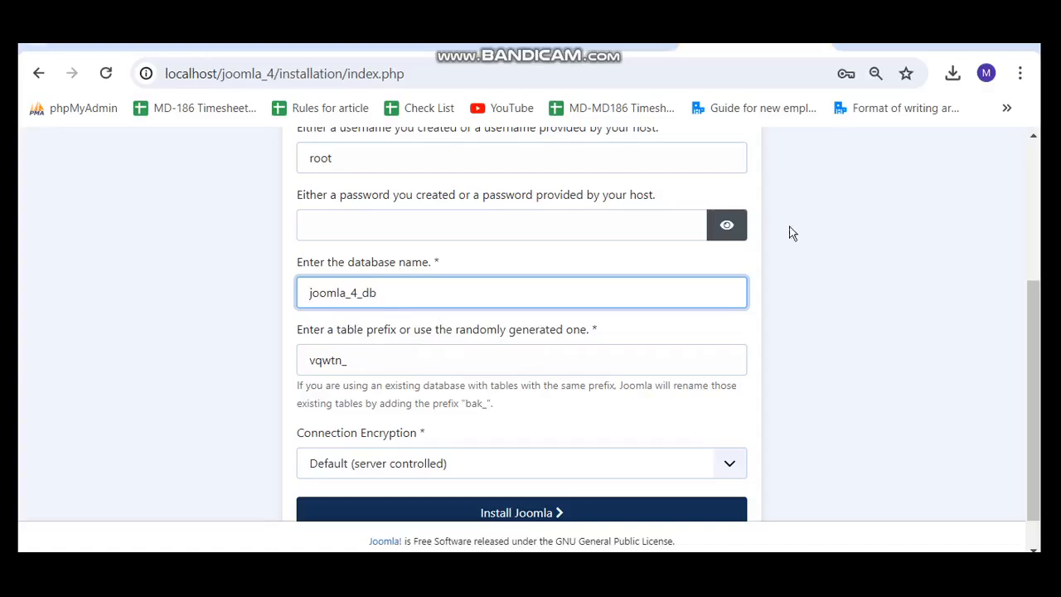
# Keep the generated table prefix vqwtn_ and start installing Joomla.
pyautogui.scroll(-1, 837, 335)
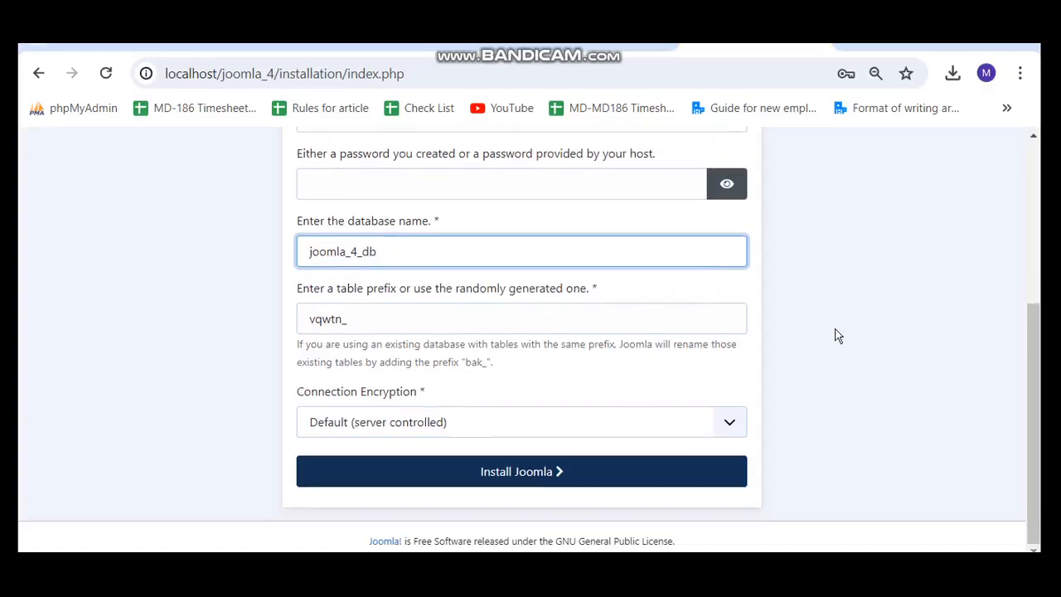
pyautogui.click(351, 291)
pyautogui.moveTo(350, 294); pyautogui.dragTo(498, 292)
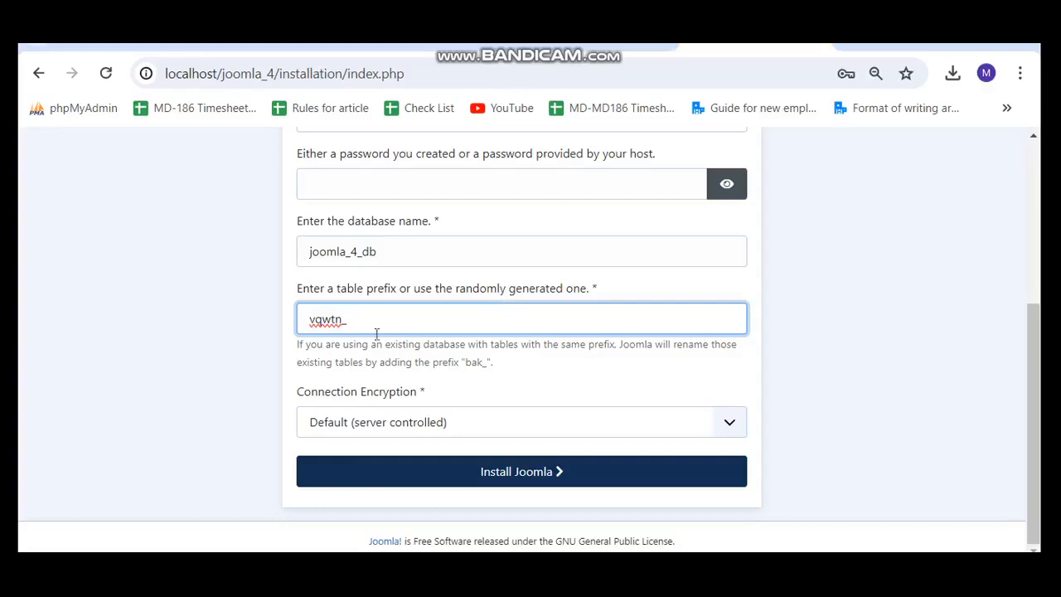
pyautogui.doubleClick(320, 326)
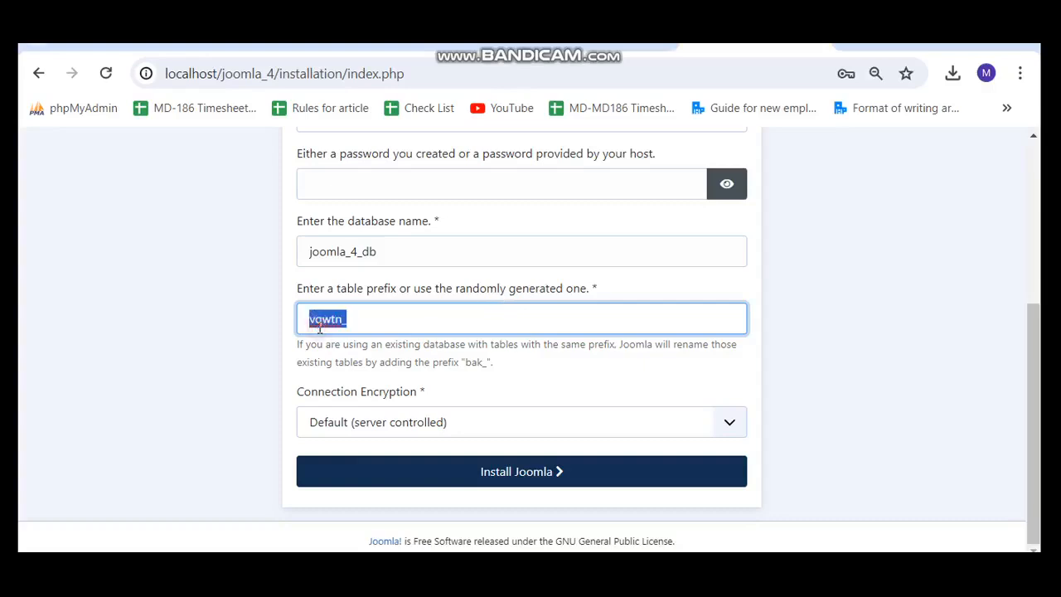
pyautogui.click(260, 303)
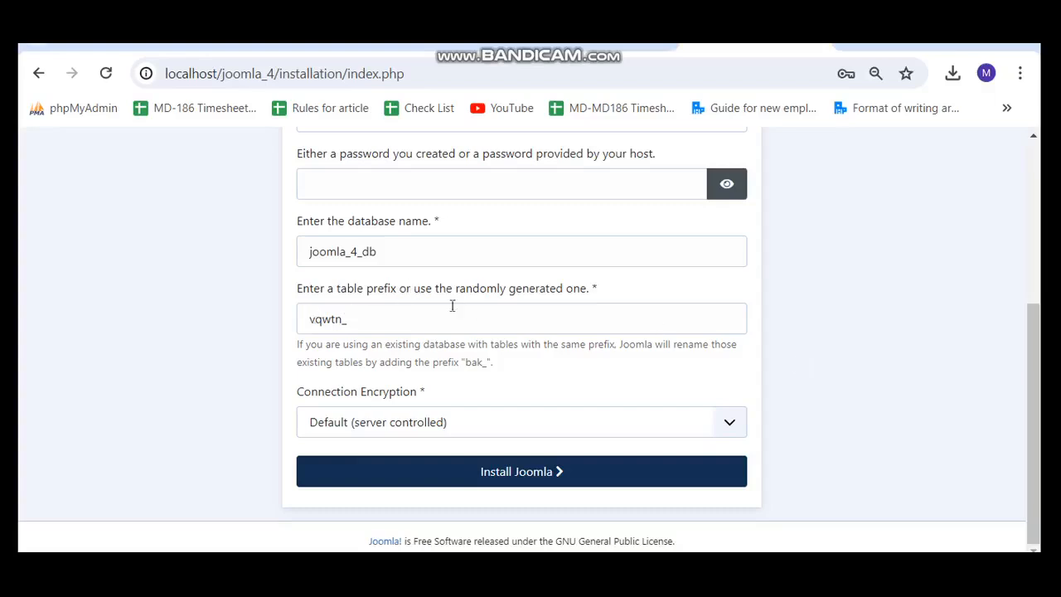
pyautogui.click(883, 306)
pyautogui.scroll(1, 486, 377)
pyautogui.scroll(-1, 485, 377)
pyautogui.click(526, 479)
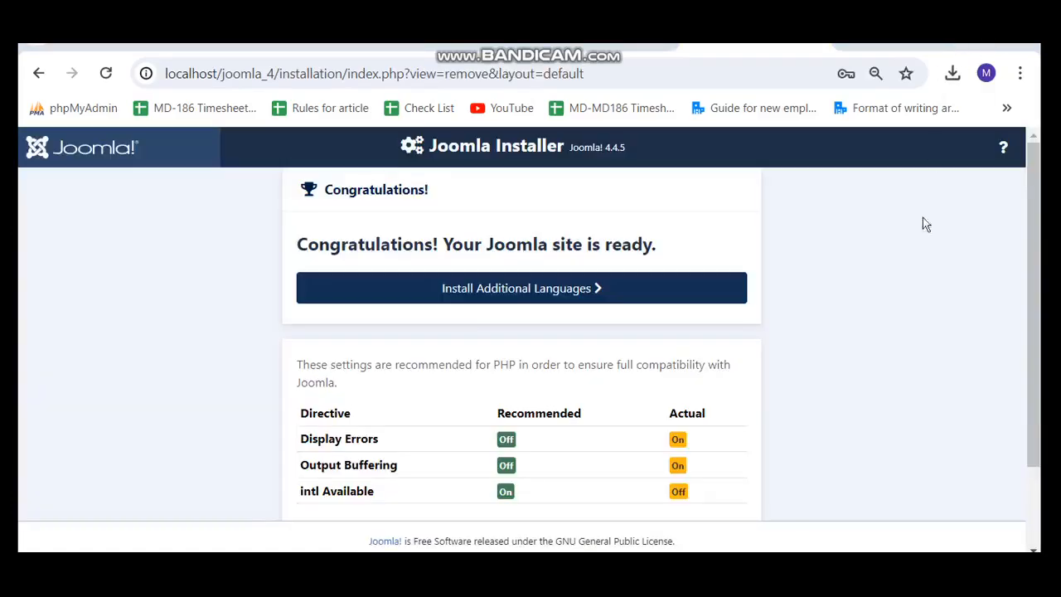
# From the Congratulations page, open the Administrator login for My Joomla 4 Site.
pyautogui.click(845, 343)
pyautogui.scroll(-2, 847, 344)
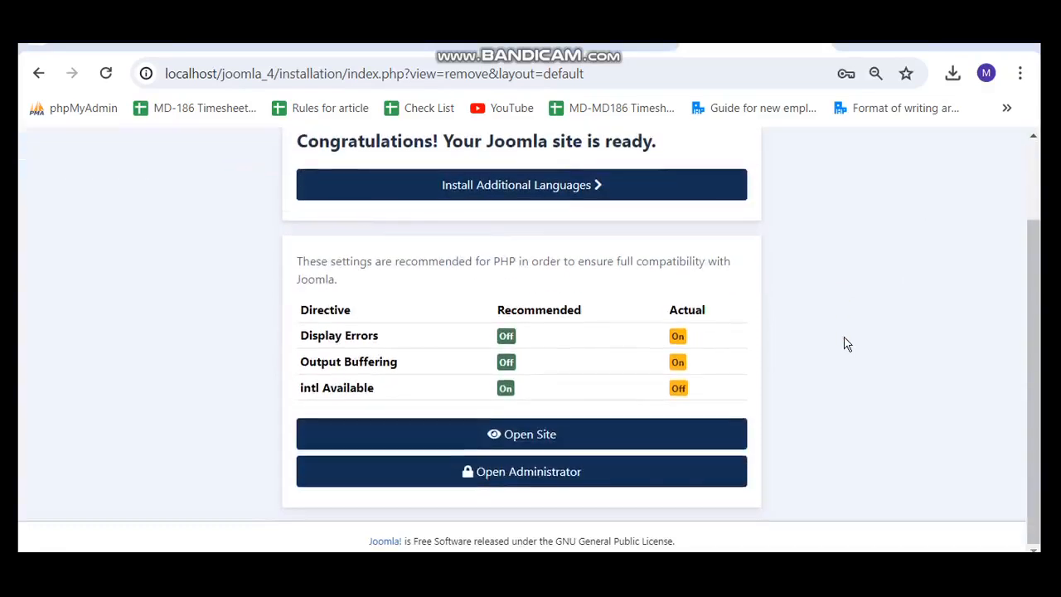
pyautogui.scroll(1, 845, 343)
pyautogui.scroll(-2, 846, 344)
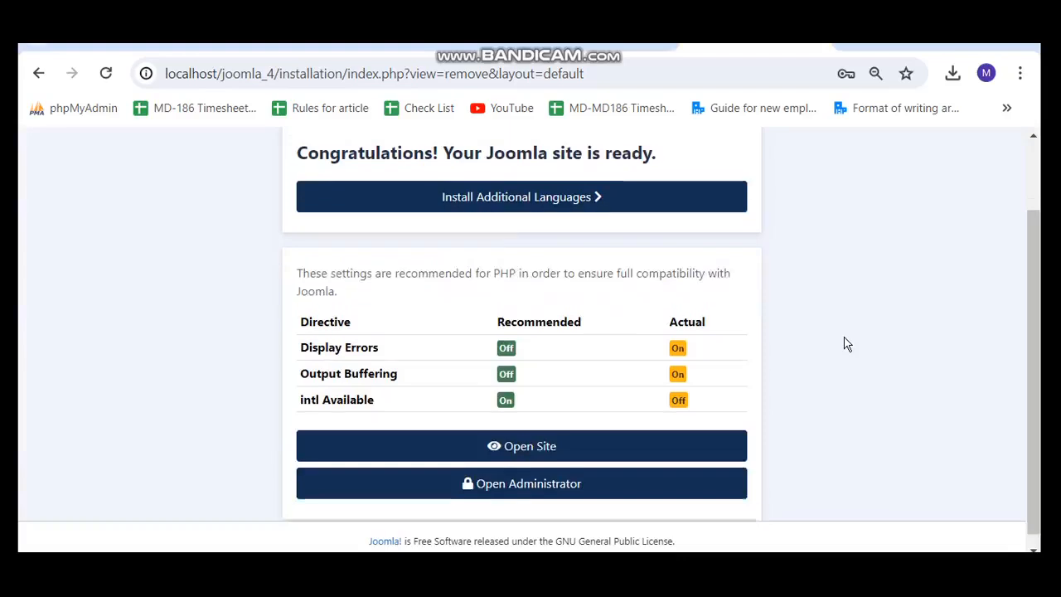
pyautogui.click(514, 477)
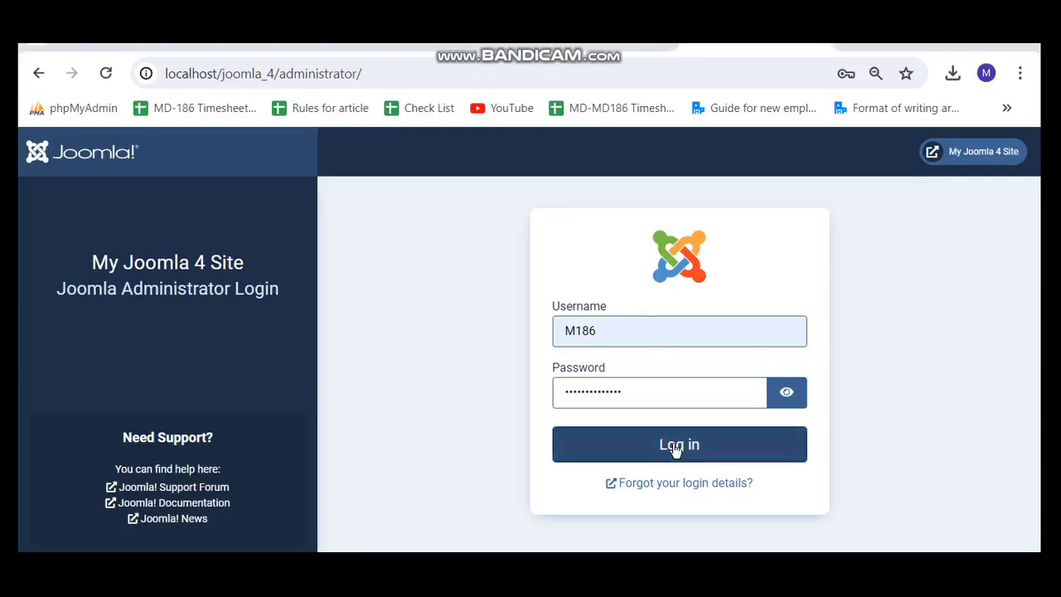
# Log in to Joomla Administrator, then view joomla_4_db in phpMyAdmin, which shows no tables.
pyautogui.click(676, 447)
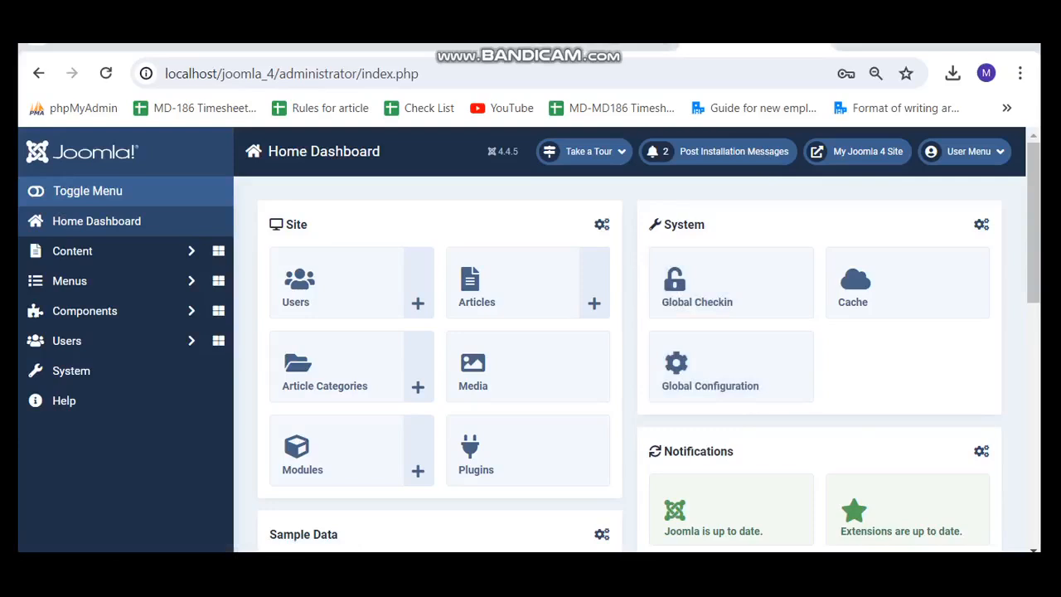
pyautogui.click(580, 49)
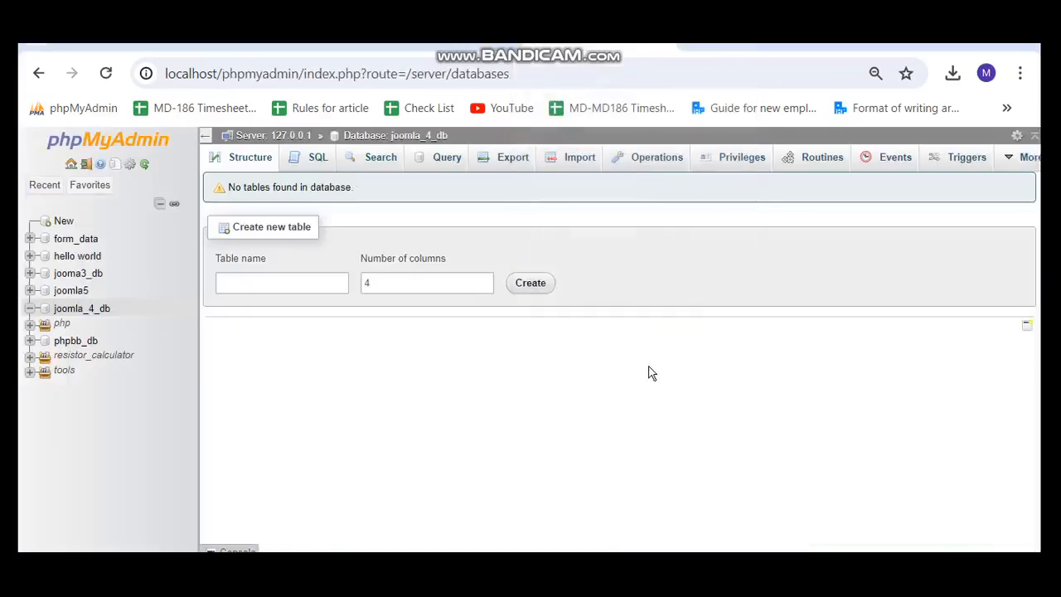
# Review joomla_4_db's Structure listing of vqwtn_ tables, then return to the Joomla Home Dashboard.
pyautogui.click(257, 162)
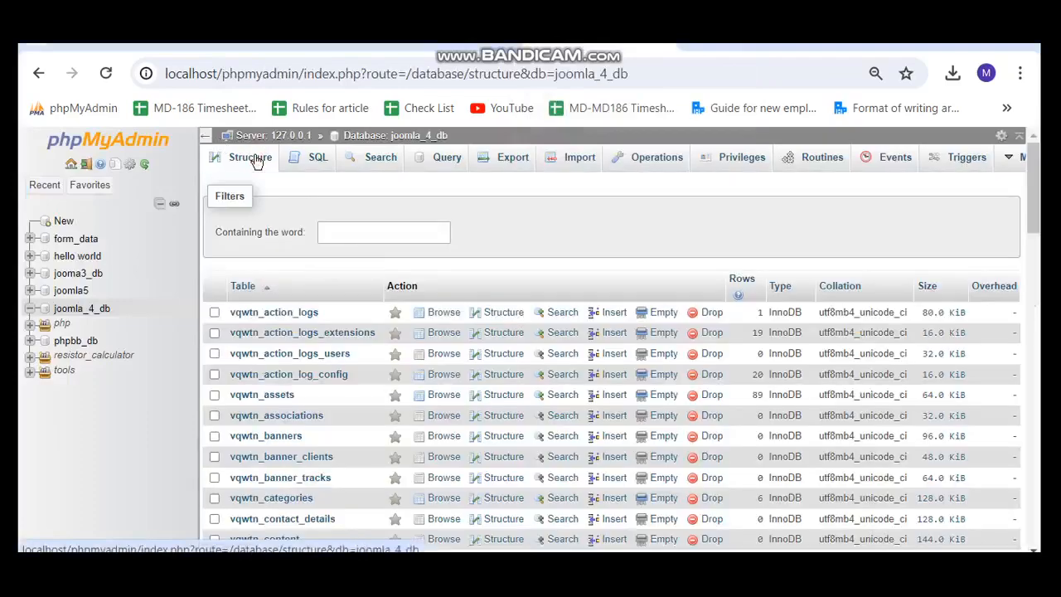
pyautogui.scroll(-9, 495, 415)
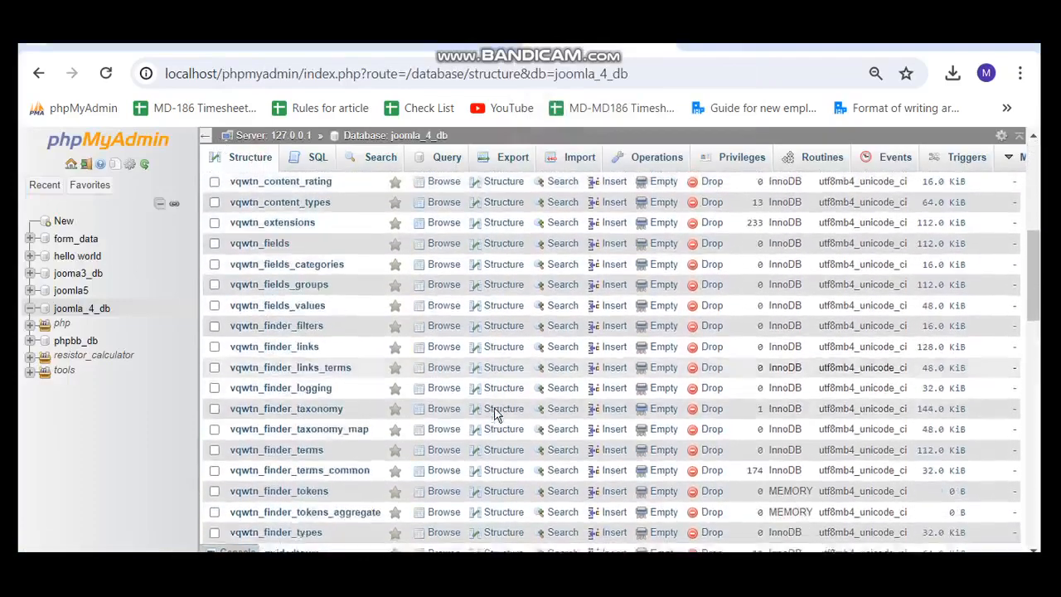
pyautogui.scroll(-3, 421, 403)
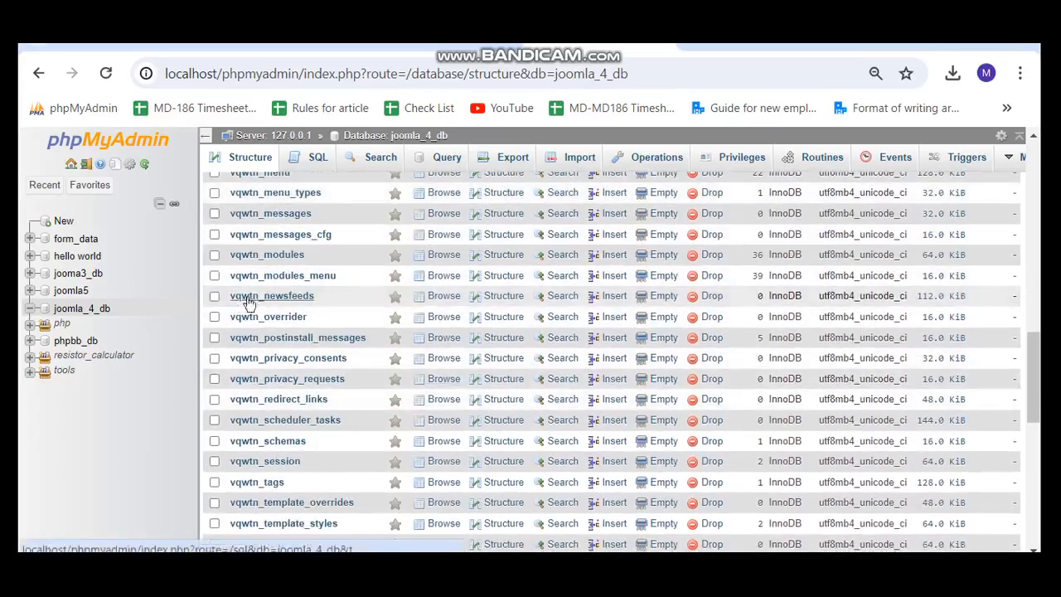
pyautogui.scroll(-7, 350, 368)
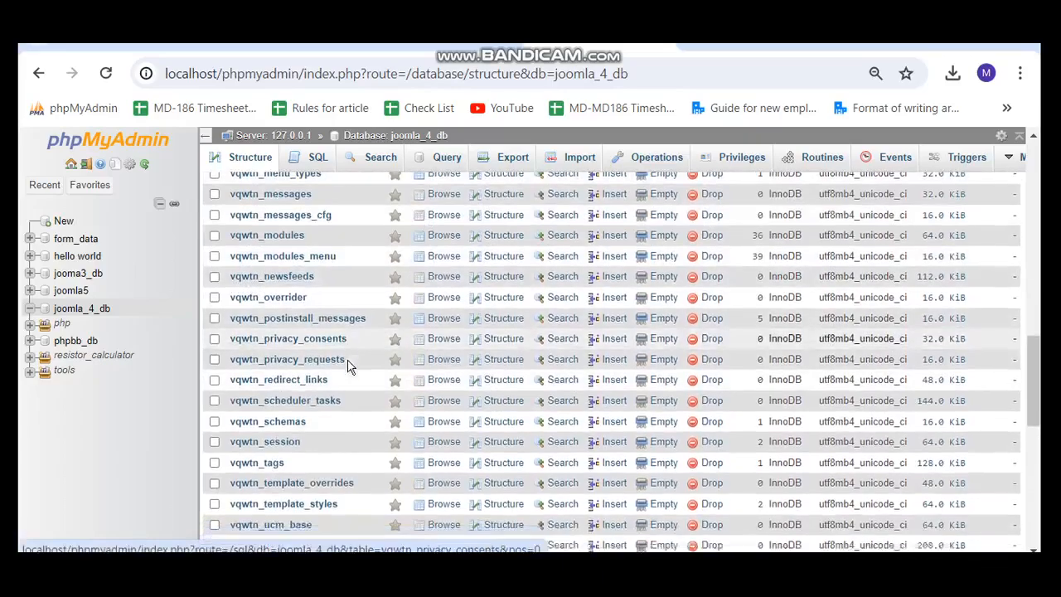
pyautogui.scroll(15, 351, 367)
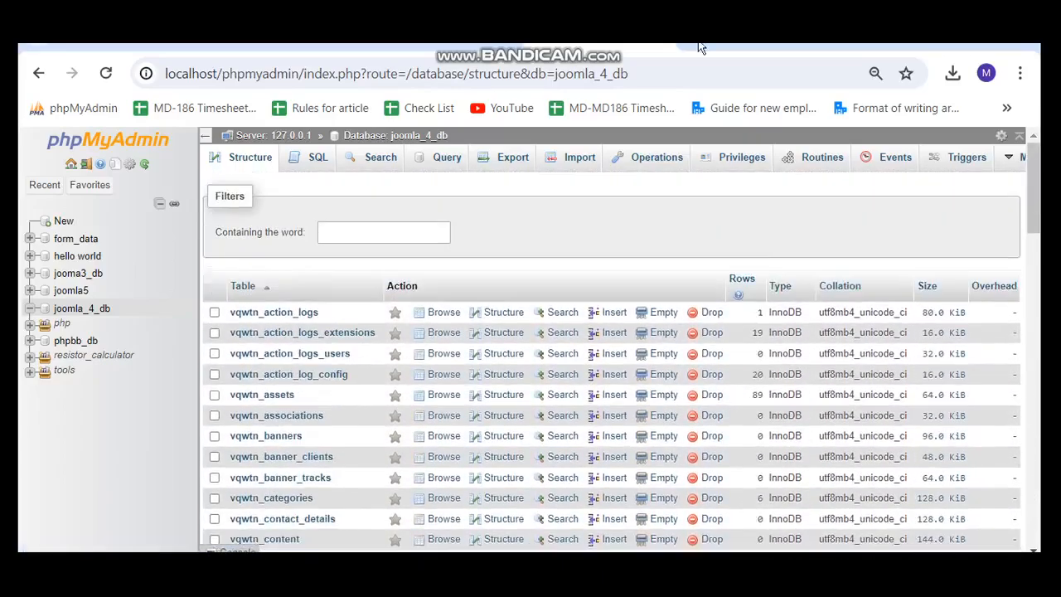
pyautogui.click(701, 46)
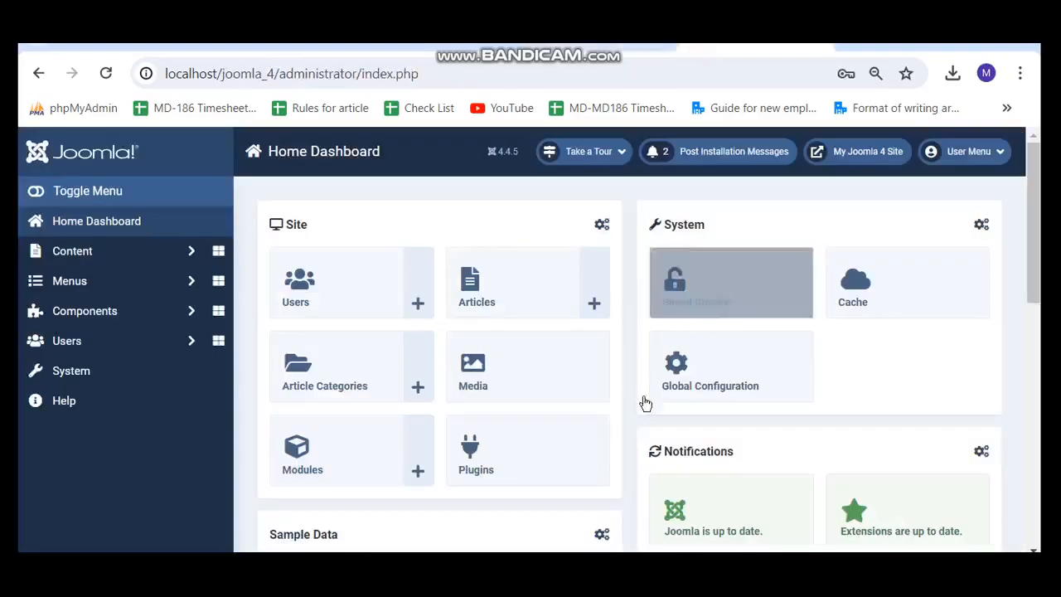